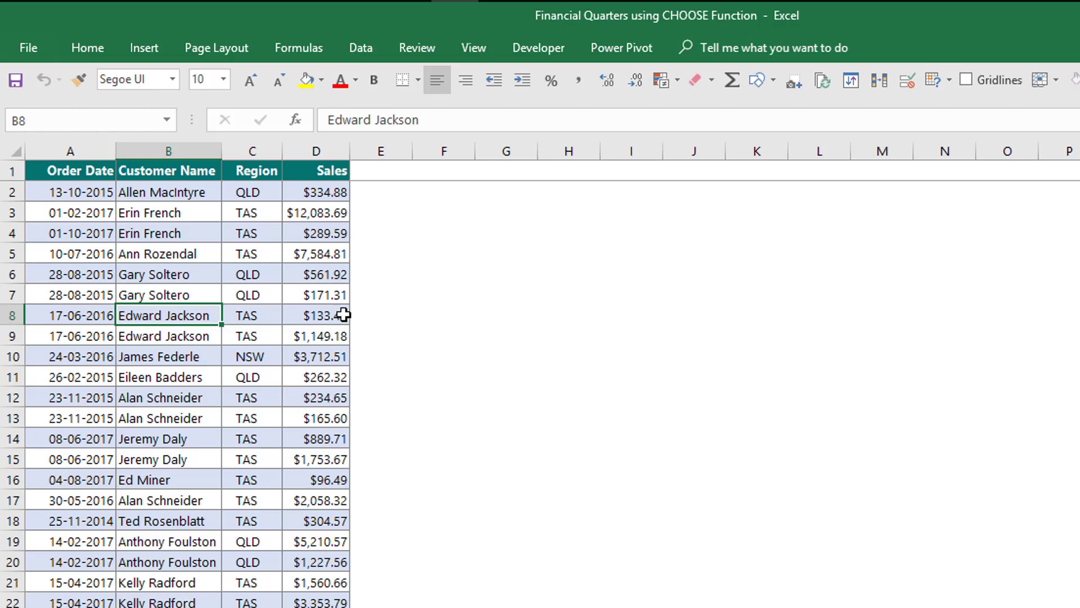
Enter the heading Quarters in cell E1 and make row 2 slightly taller.
drag(394, 185, 393, 179)
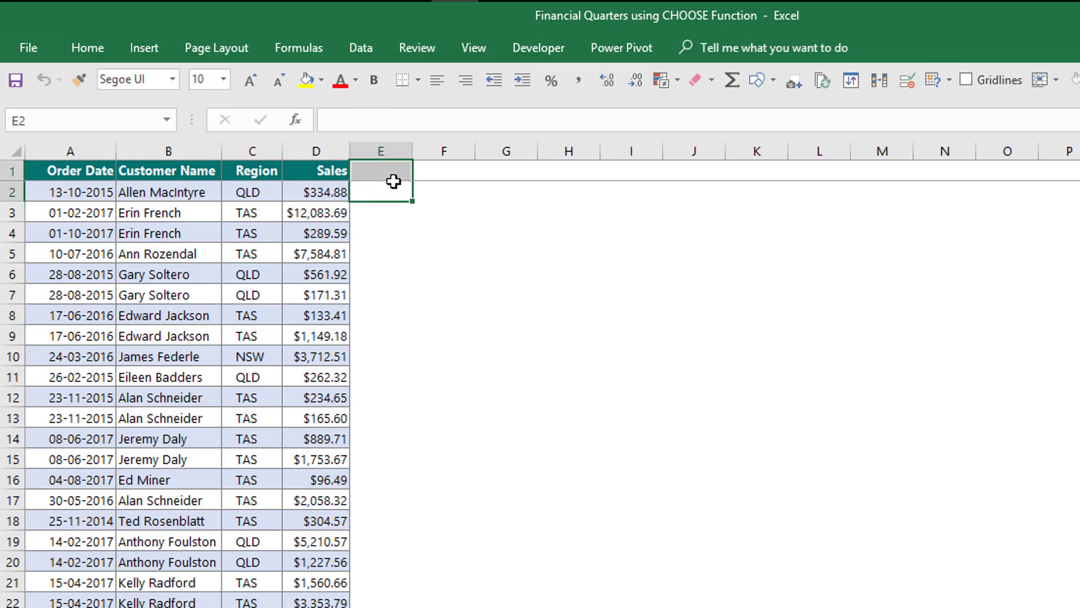
click(394, 179)
text(Quarters)
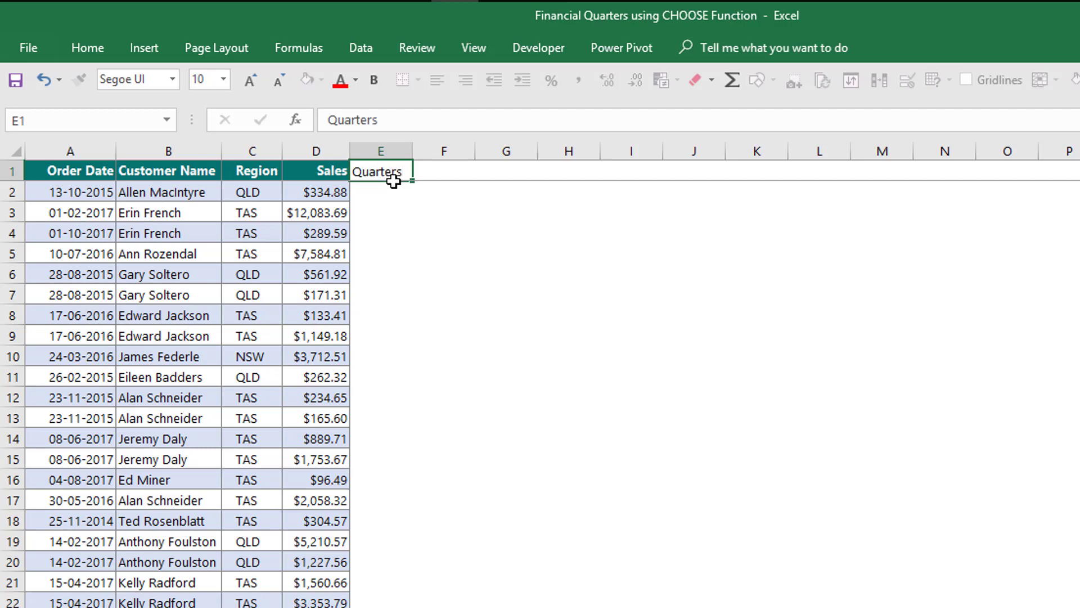
key(Return)
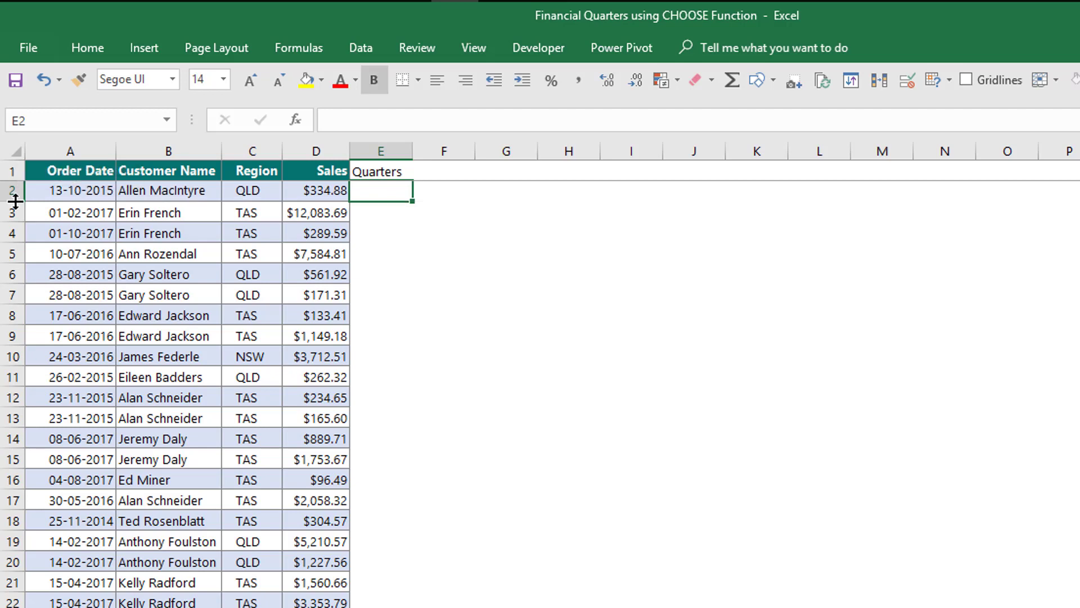
drag(14, 201, 15, 207)
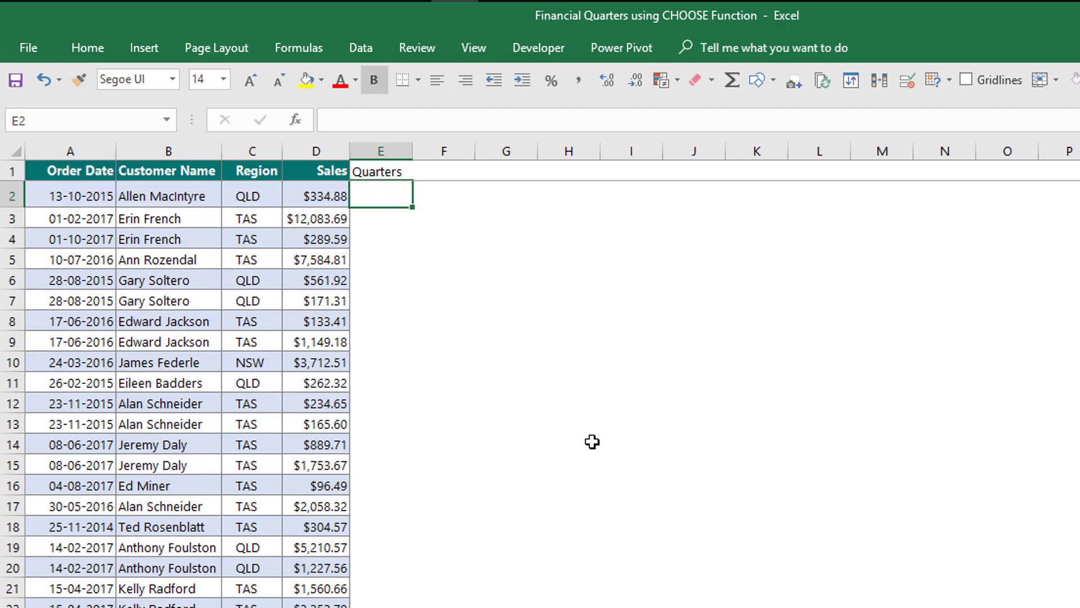
Begin a CHOOSE formula in cell E2 that uses MONTH(A2) as its index number.
text(=)
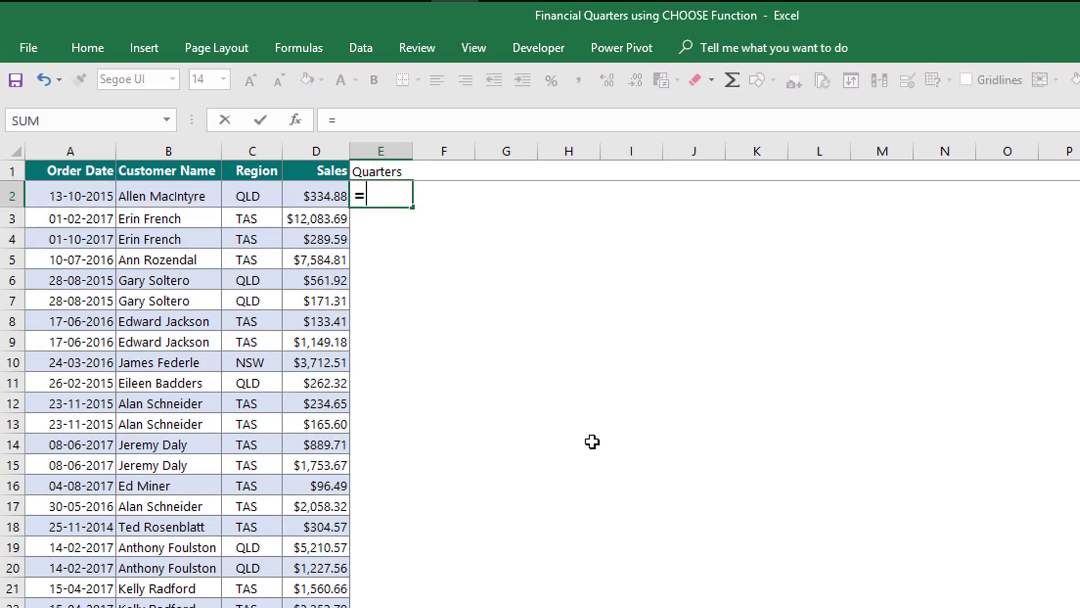
text(cho)
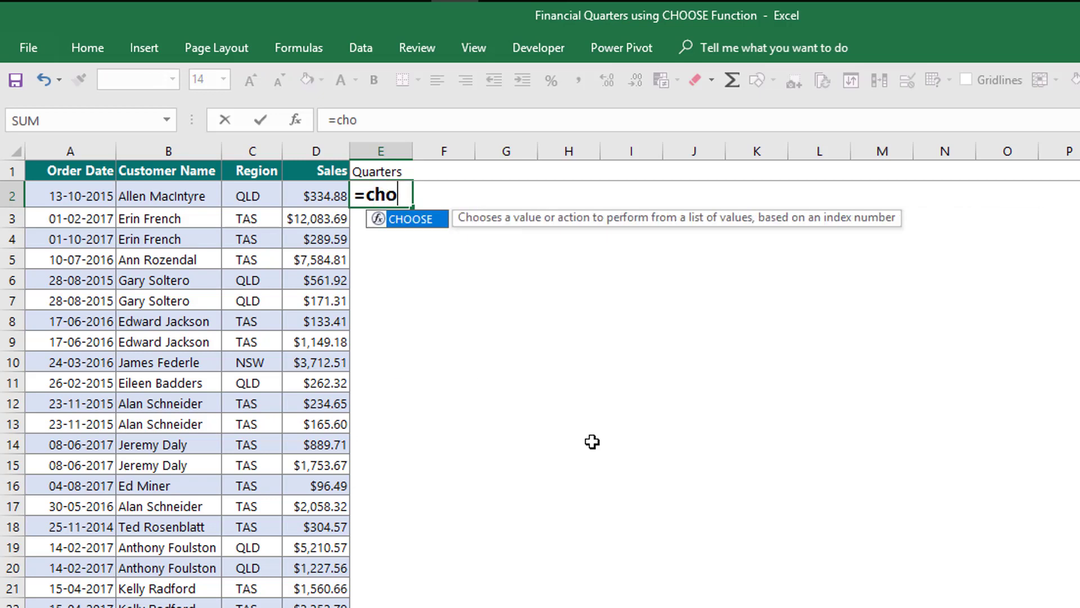
key(Tab)
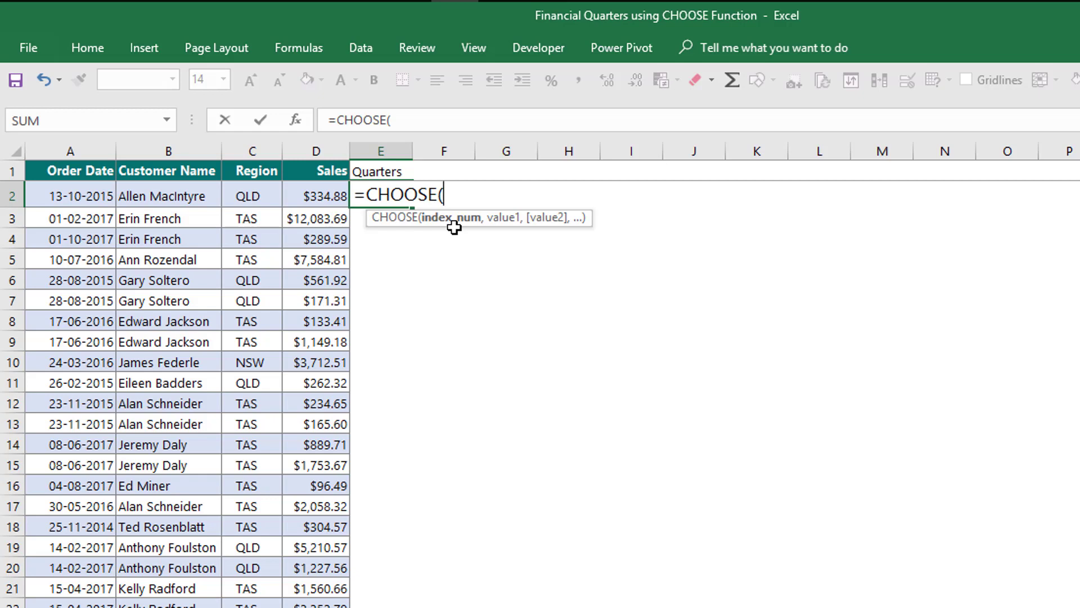
text(mont)
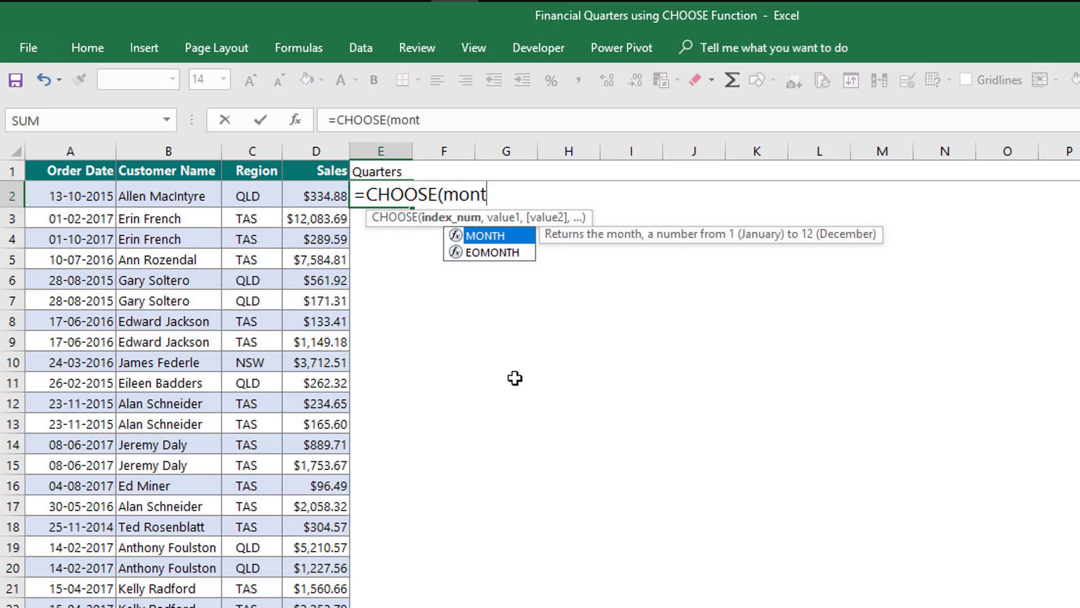
key(Tab)
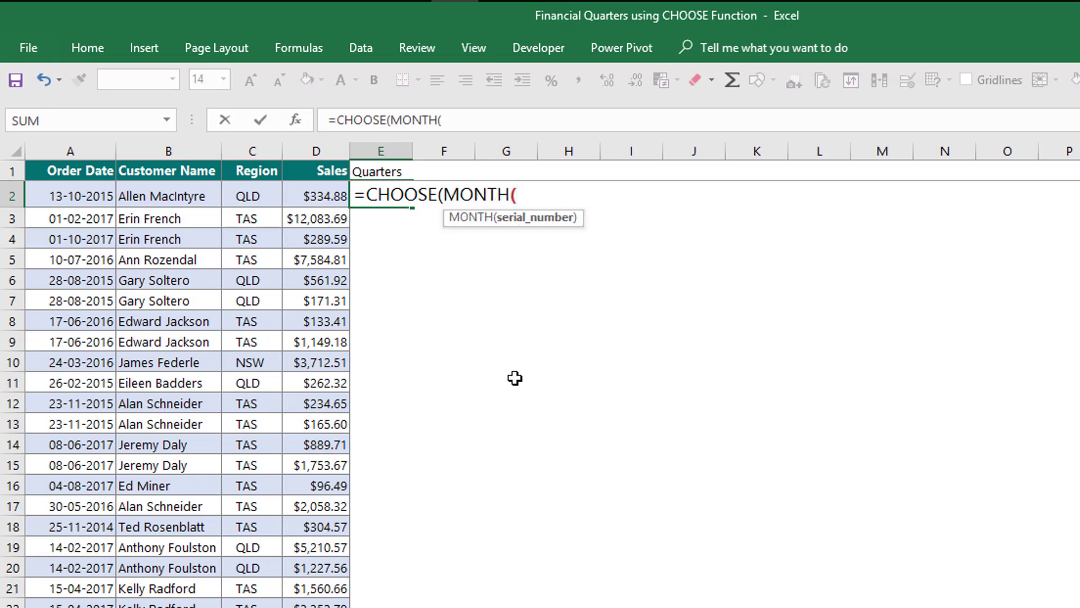
click(90, 201)
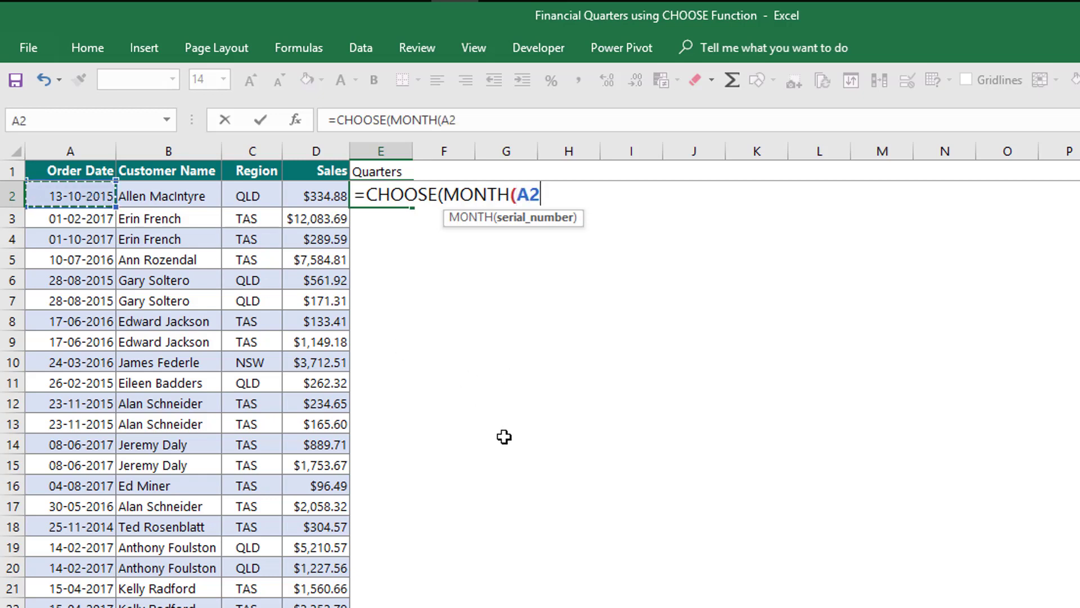
text())
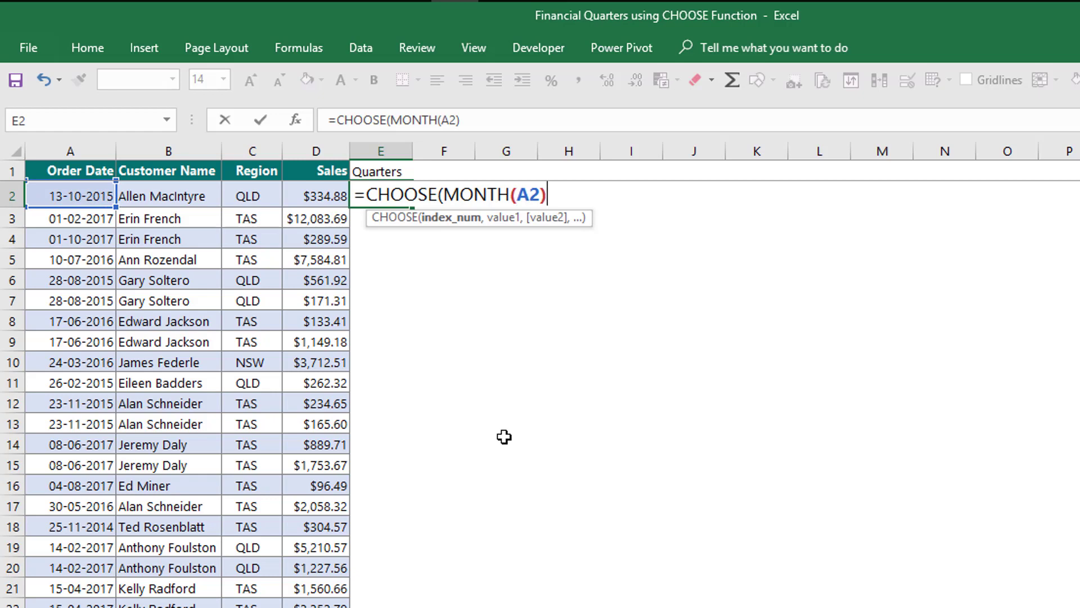
text(,)
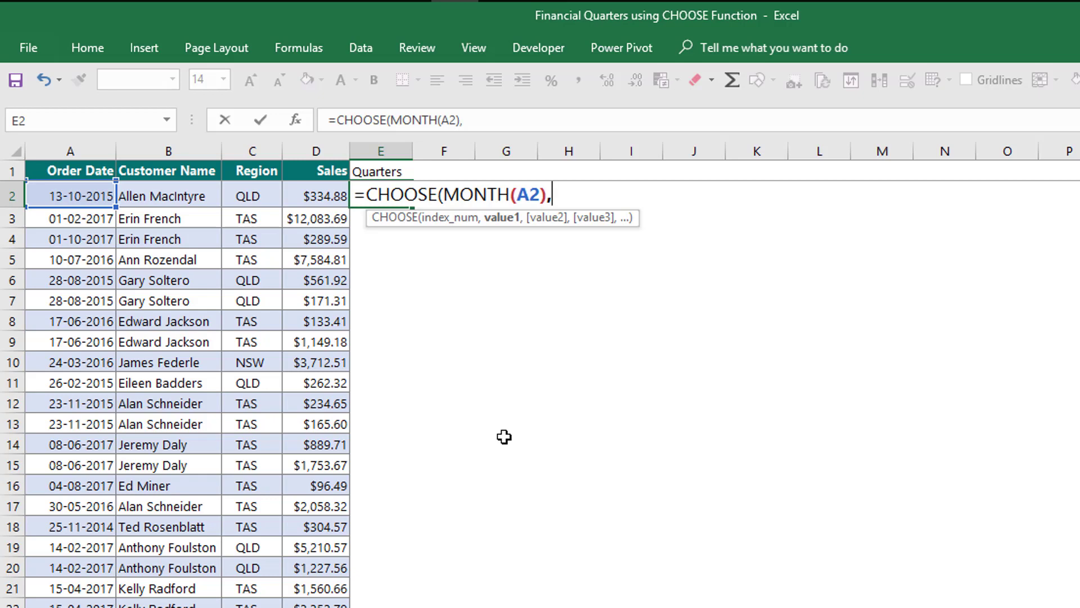
Add the quarter values 1,1,1,2,2,2,3,3,3,4,4,4 to the CHOOSE formula in E2 and close its parenthesis.
text(1,1,1,2)
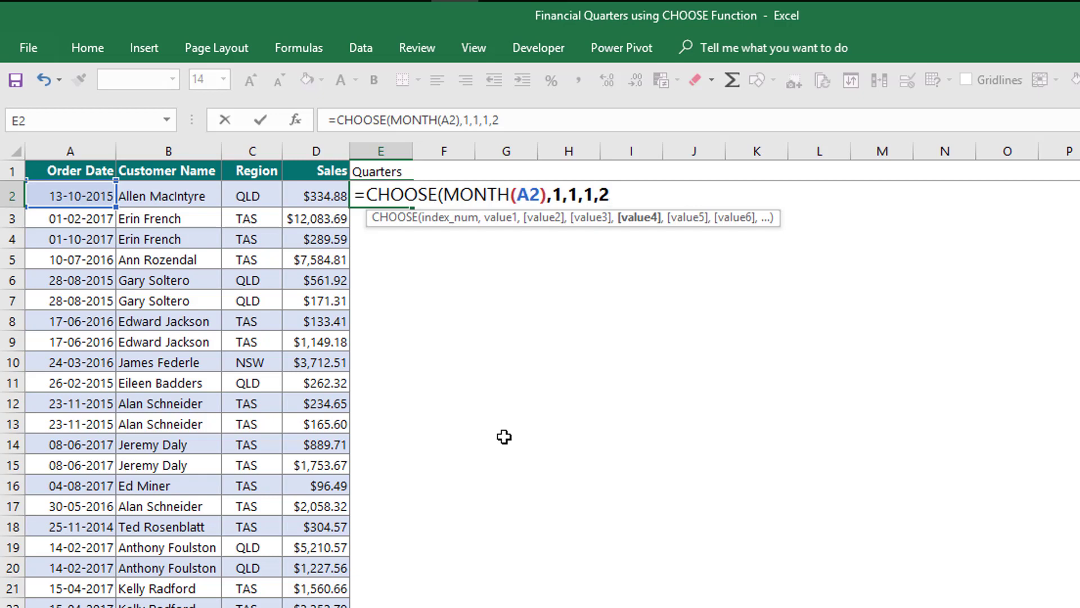
text(,2,)
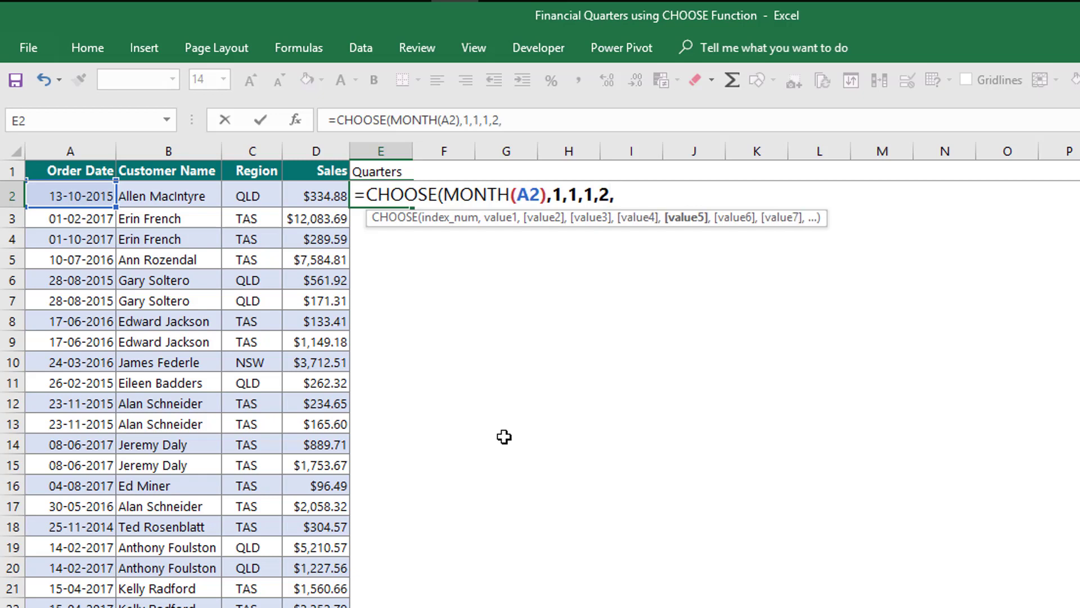
text(2,2,3)
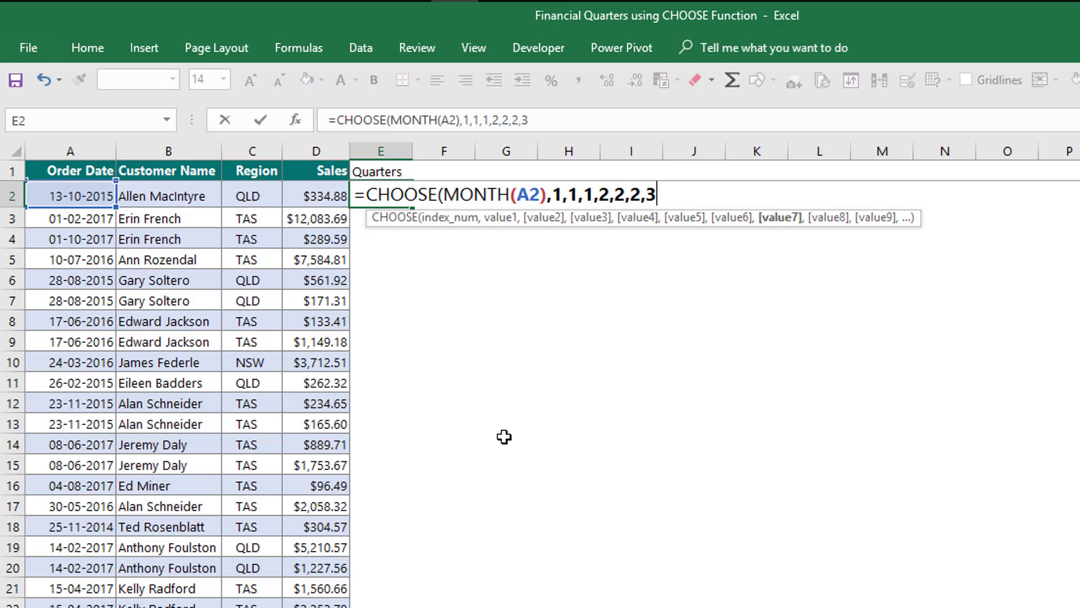
text(,3,3)
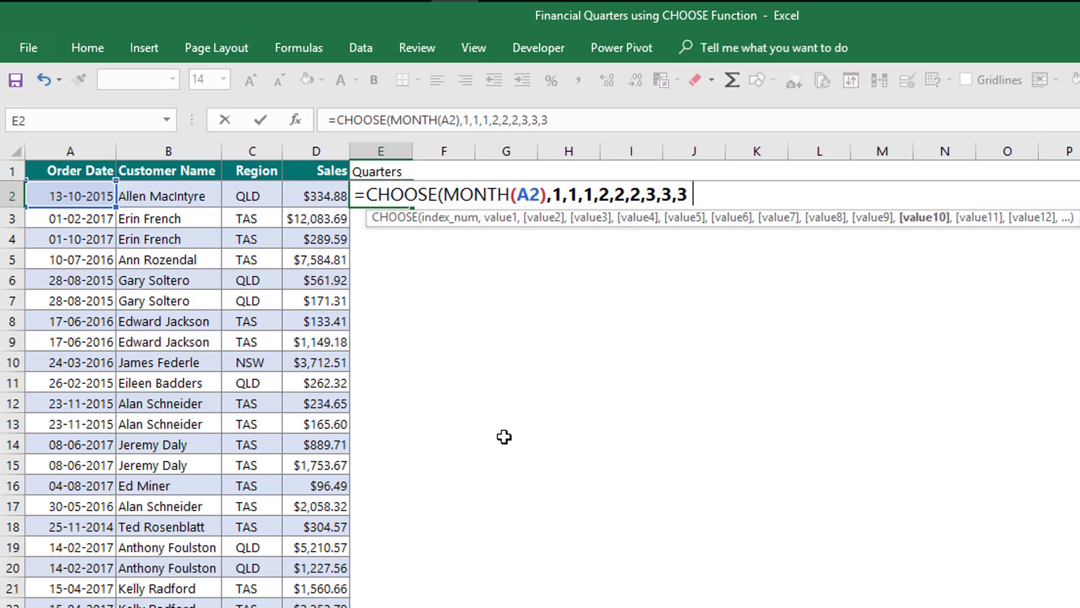
text(,4,4,4)
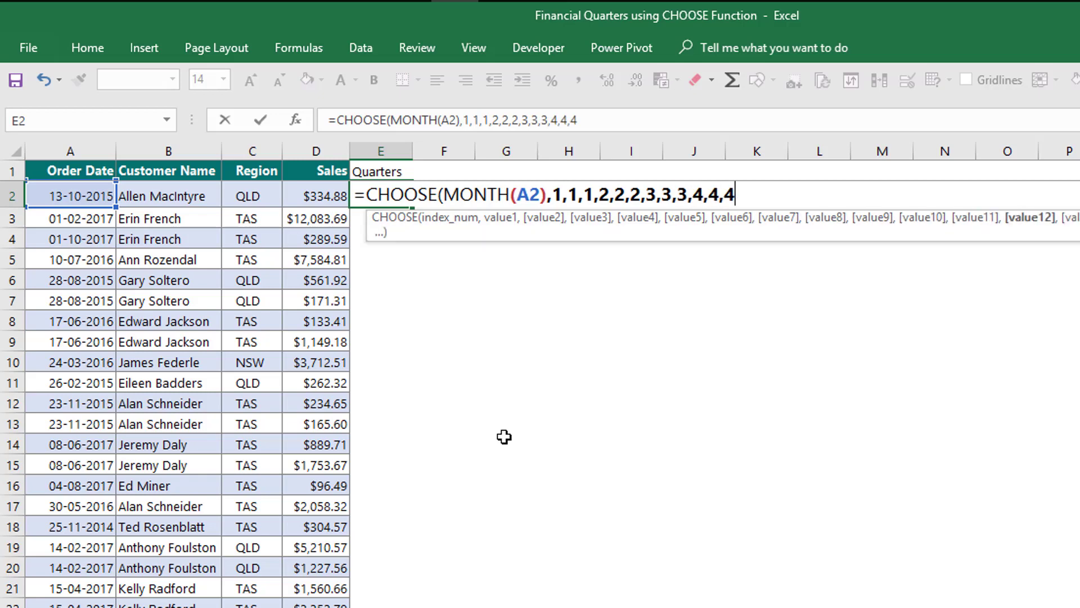
text())
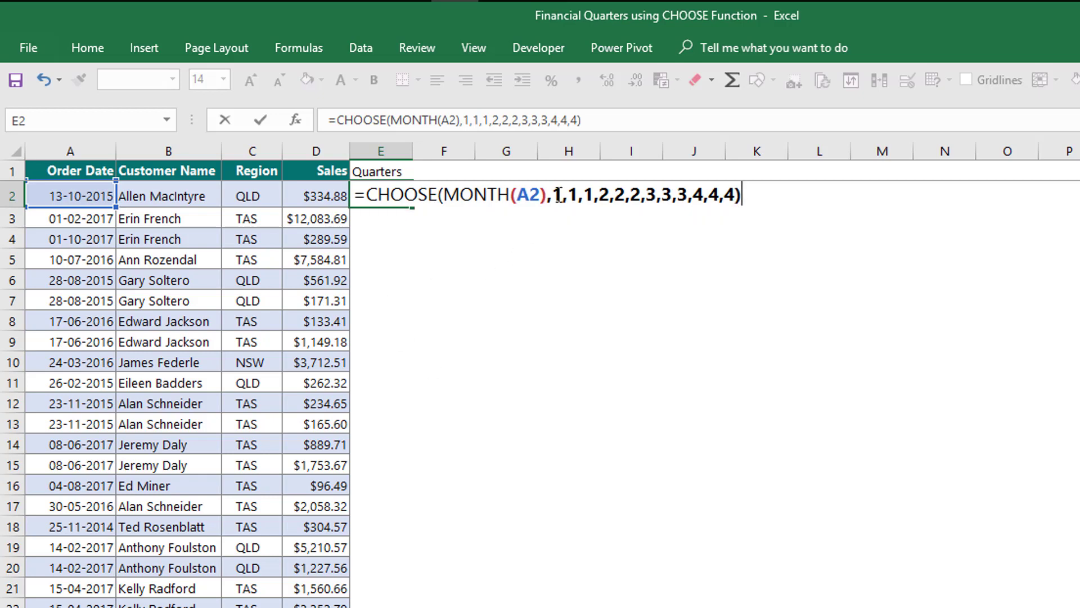
drag(557, 195, 595, 195)
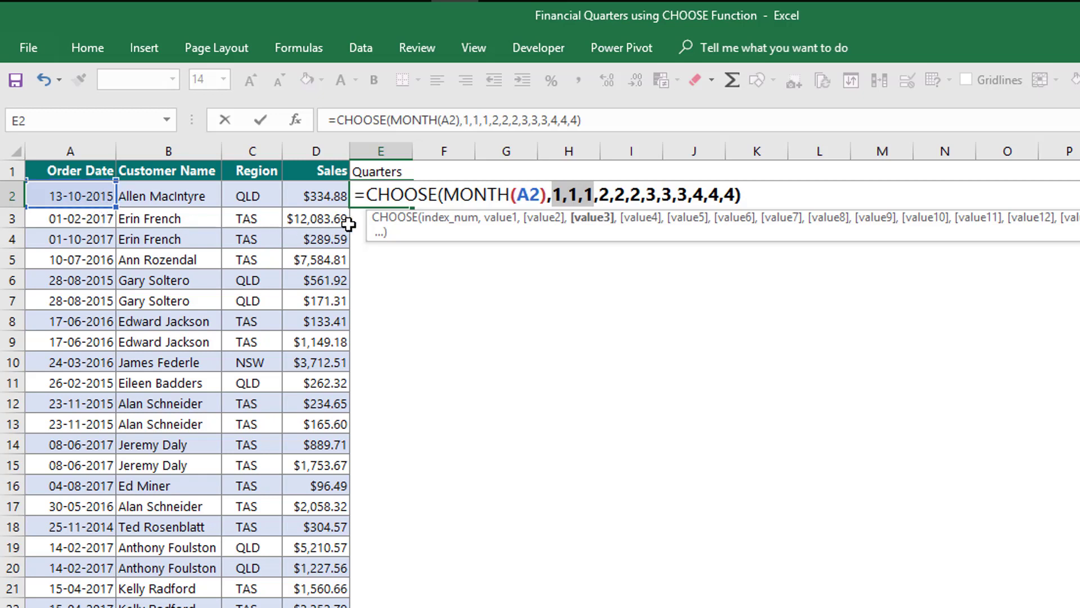
click(561, 199)
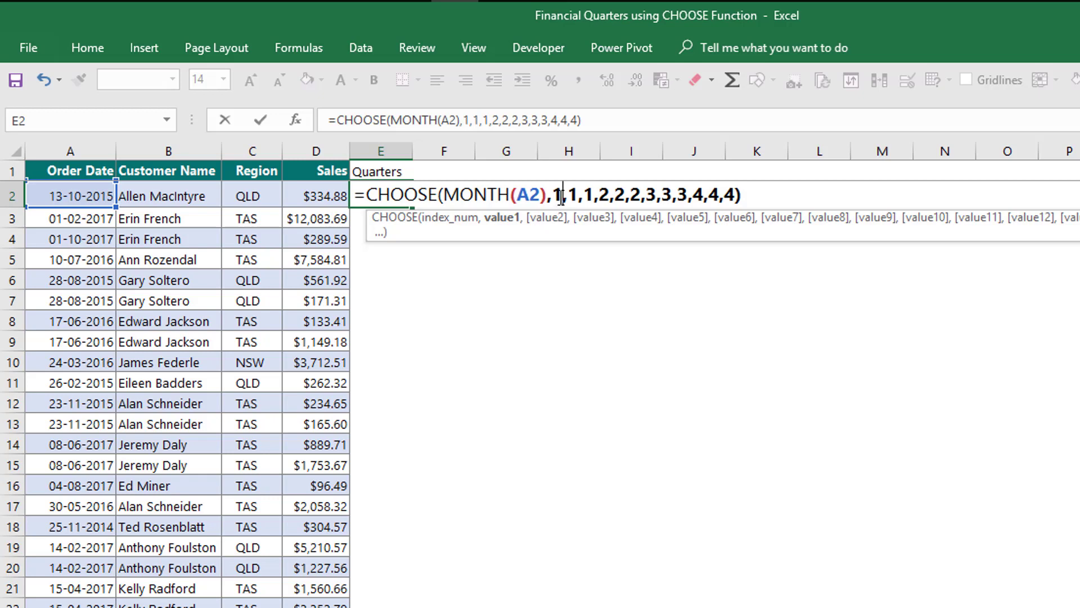
drag(553, 198, 696, 196)
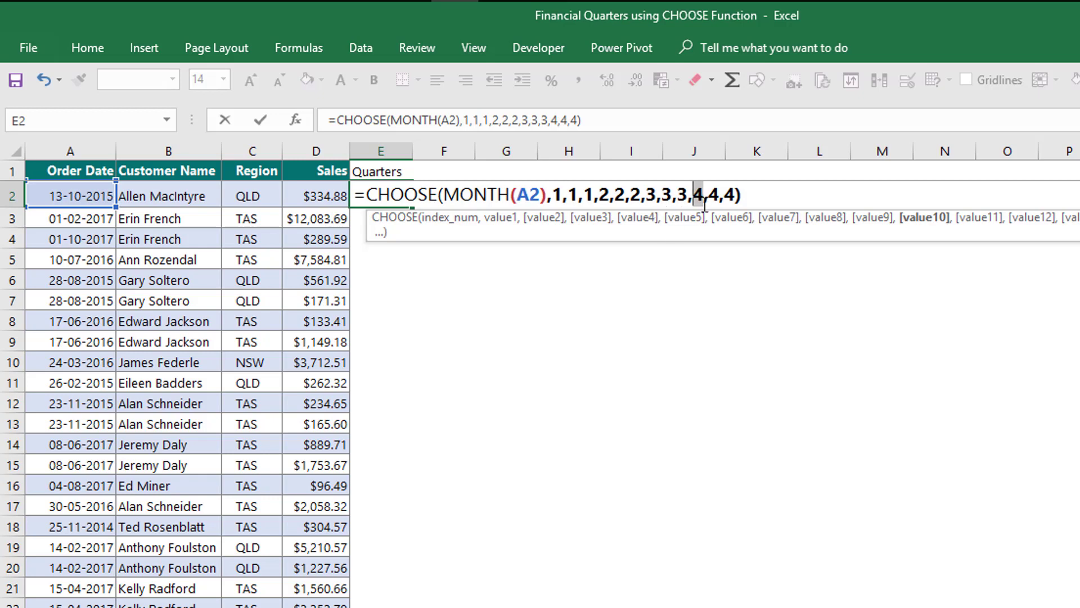
Prefix the CHOOSE formula in E2 with "Q"& and commit it.
click(369, 194)
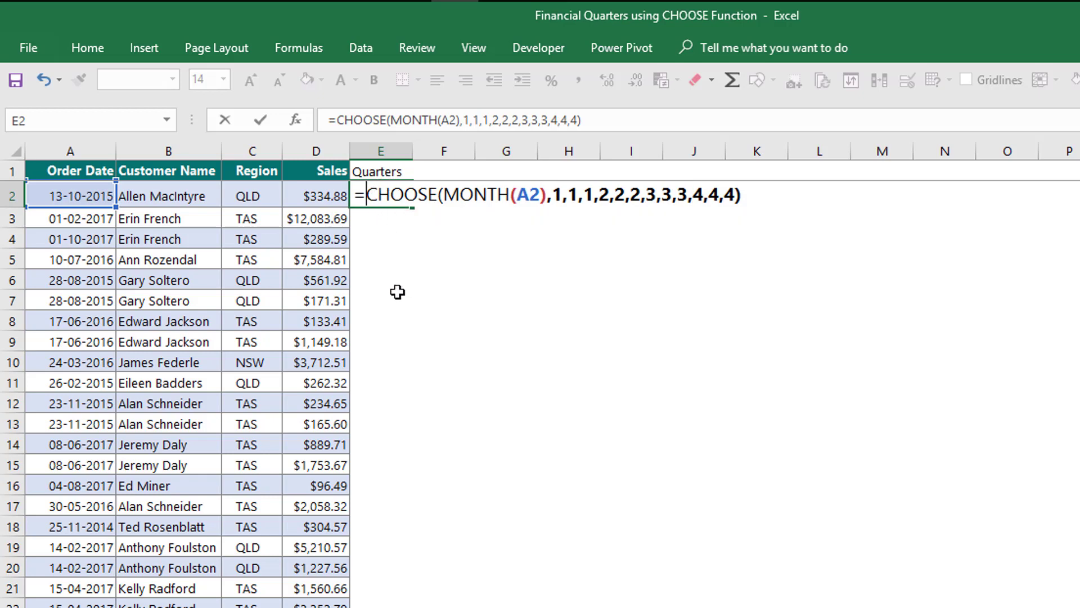
text("Q)
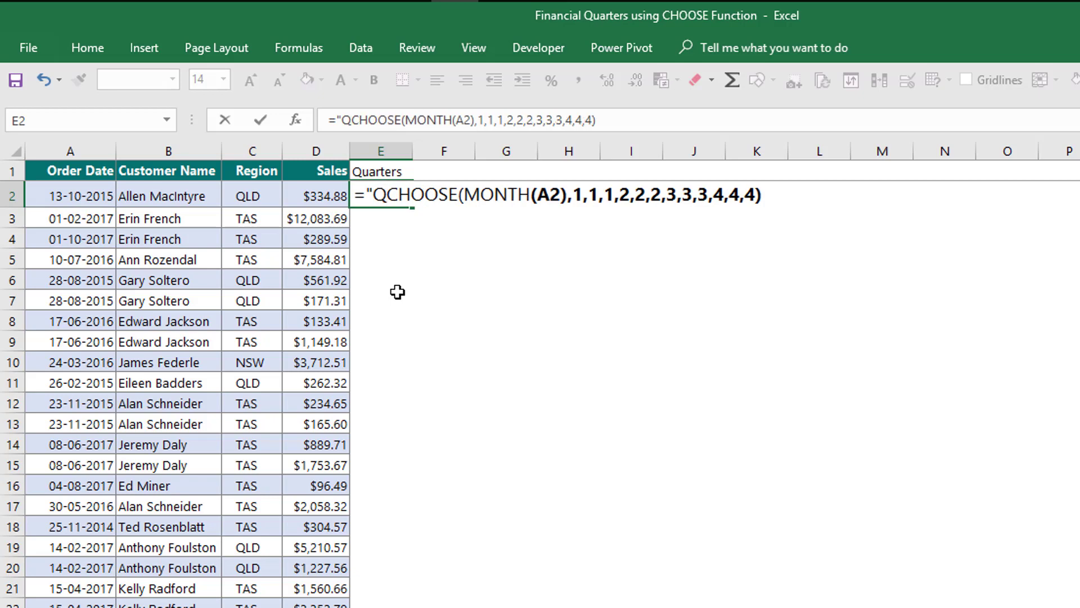
text(")
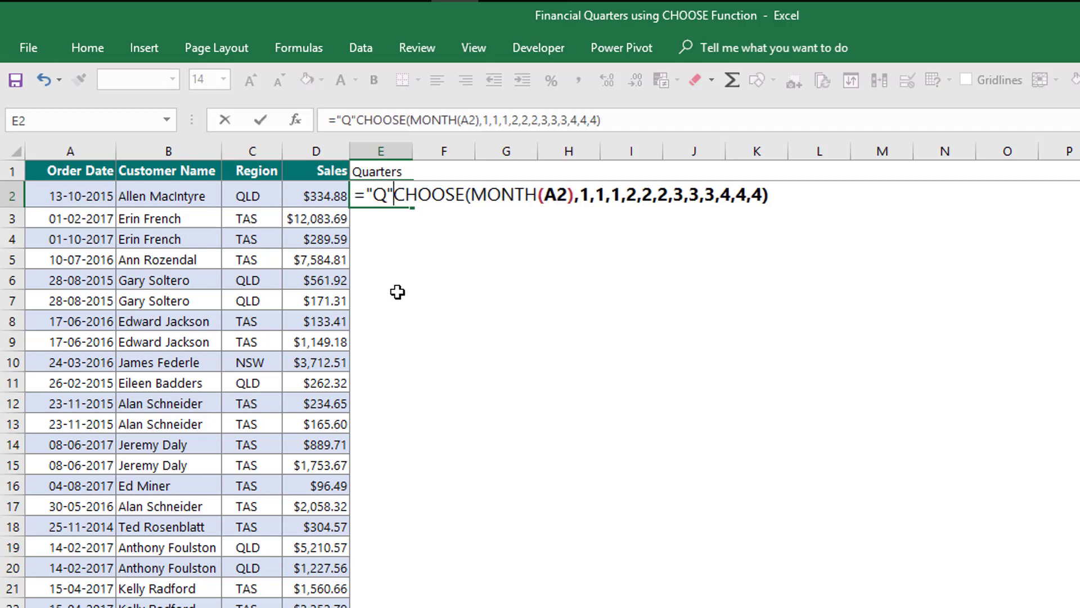
text(&)
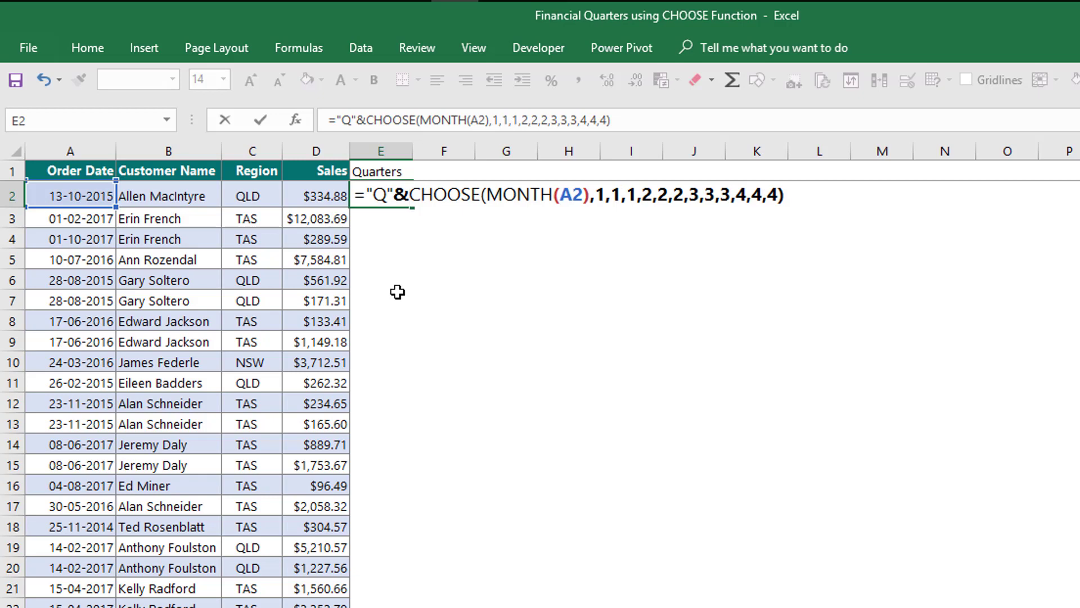
key(Return)
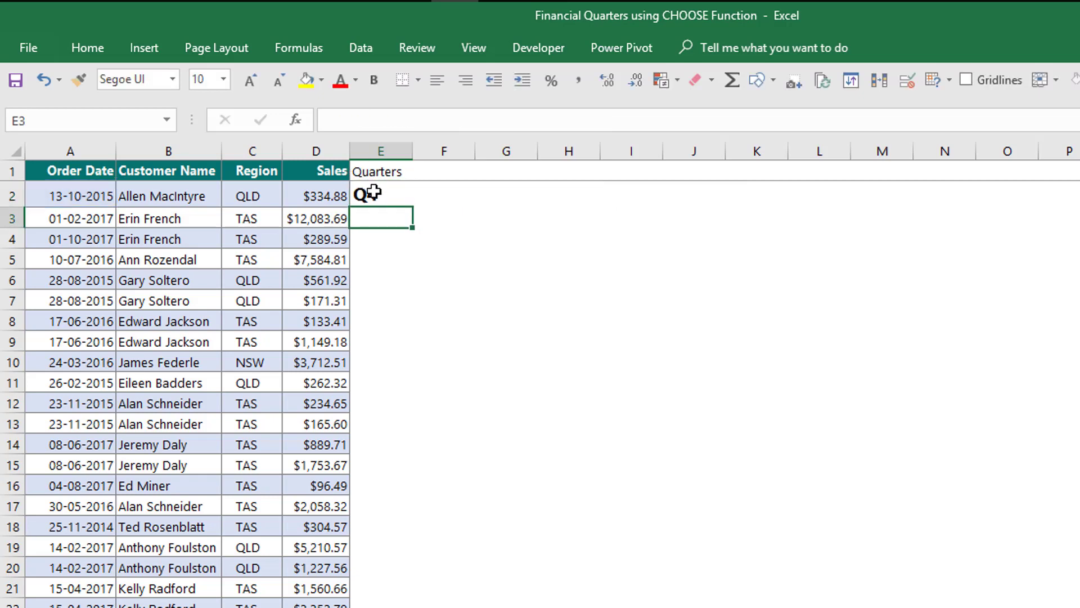
Fill the quarter formula from E2 down column E to the last data row.
click(339, 218)
key(ctrl+Down)
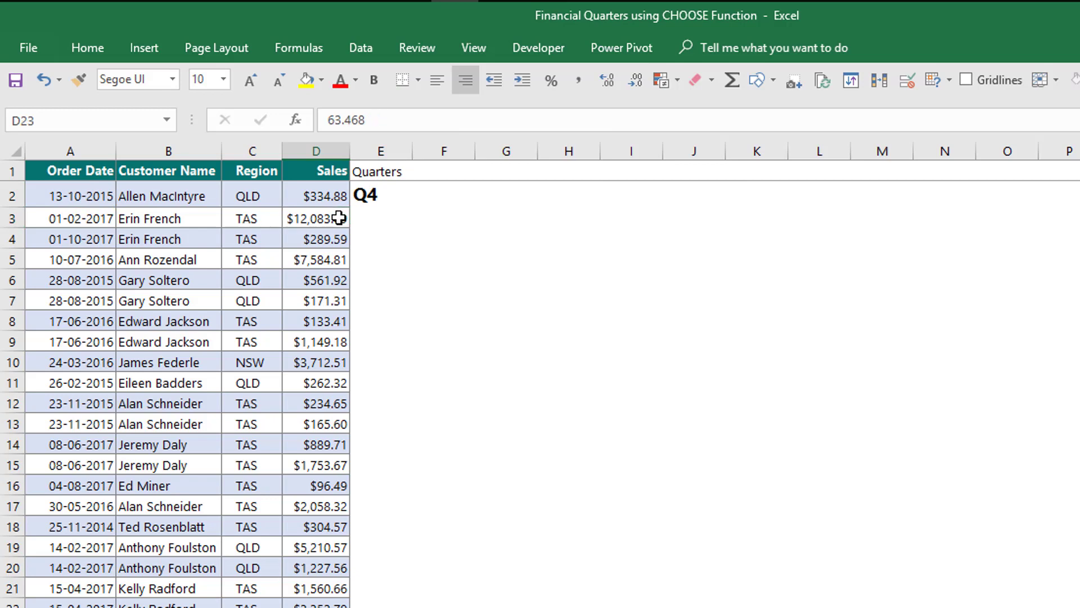
key(Right)
key(ctrl+shift+Up)
key(ctrl+d)
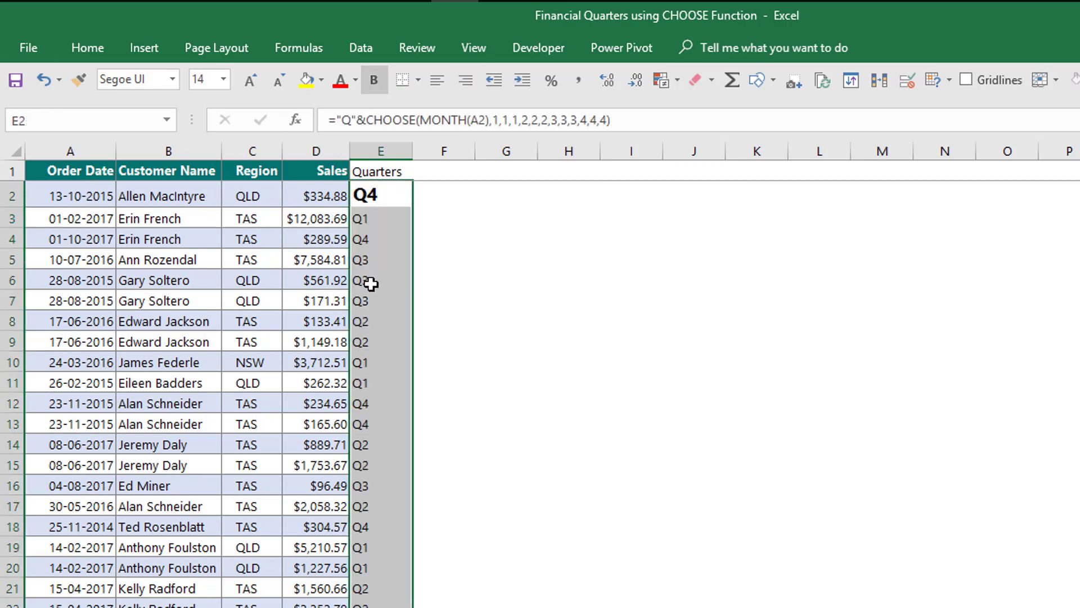
click(381, 294)
click(379, 240)
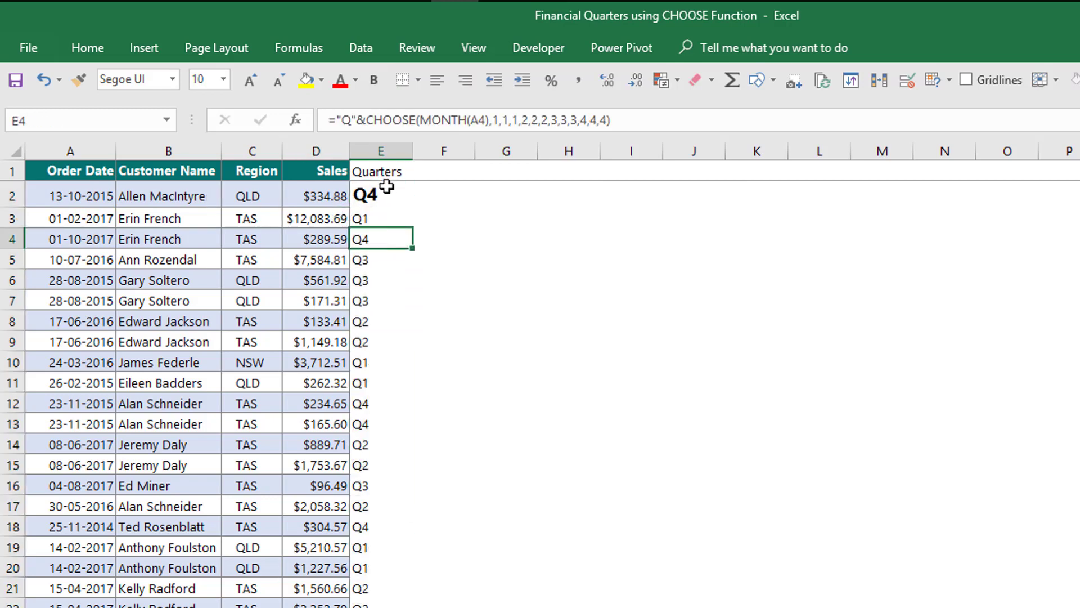
click(394, 170)
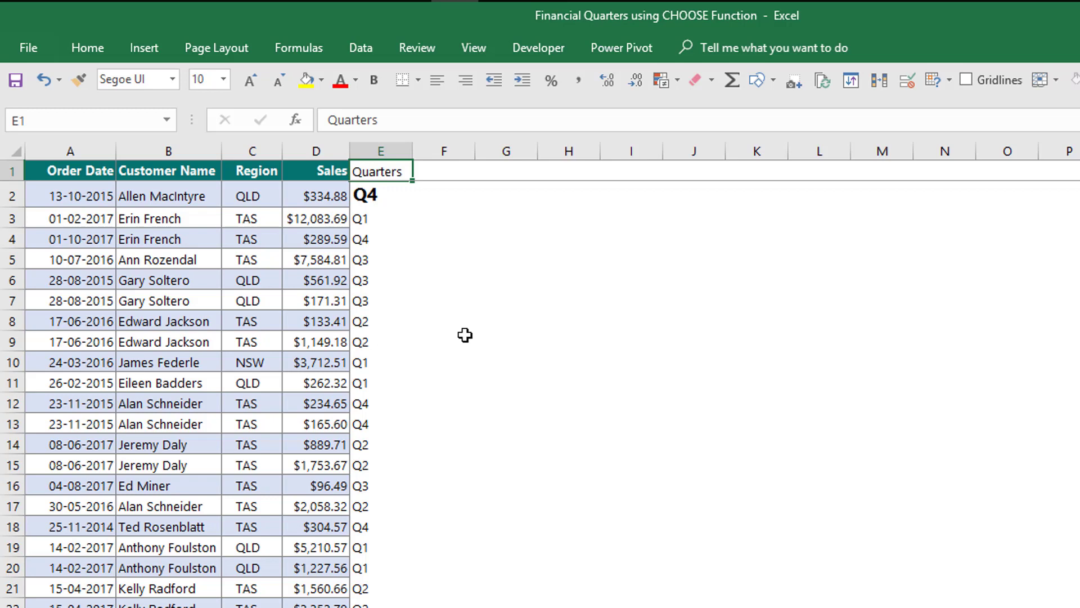
Begin a second CHOOSE formula in cell F2 with MONTH(A2) as its index number.
click(382, 195)
key(Right)
text(=)
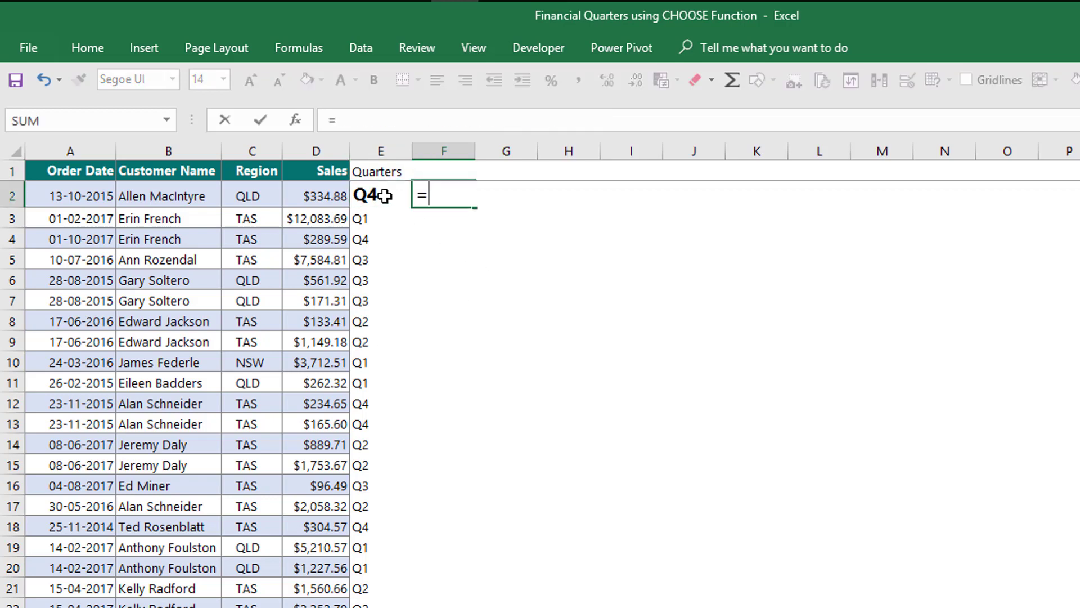
text(cho)
key(Tab)
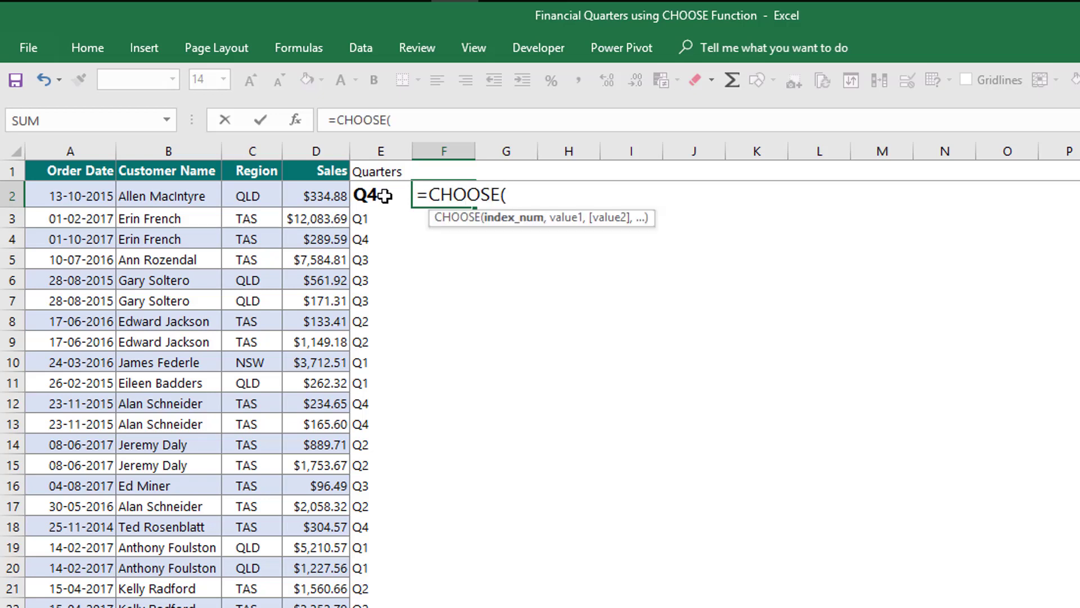
text(month)
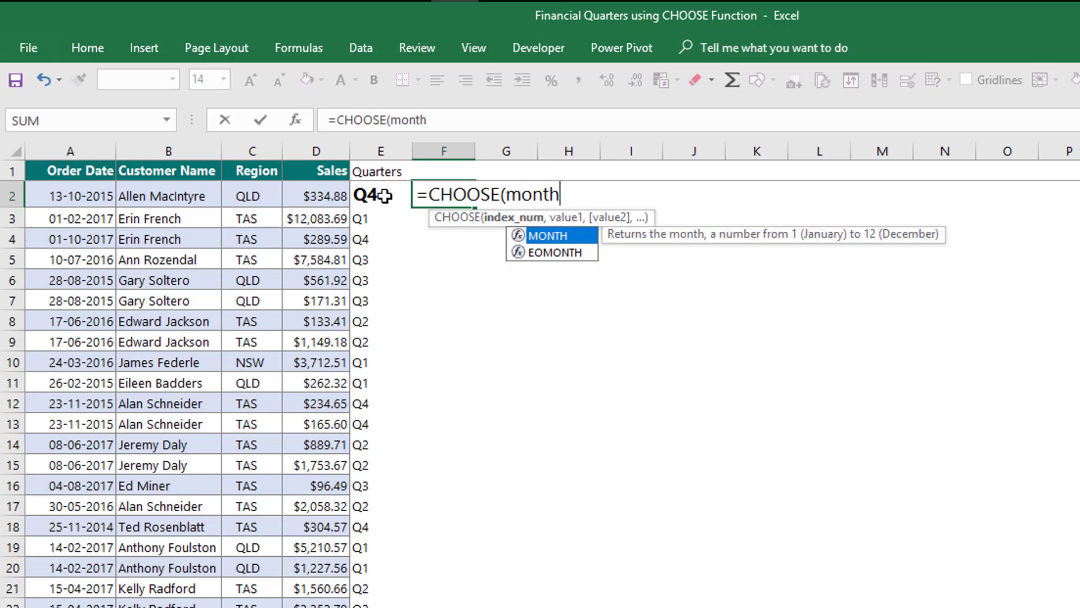
key(Tab)
key(Left)
key(Left)
key(Left)
key(Left)
key(Left)
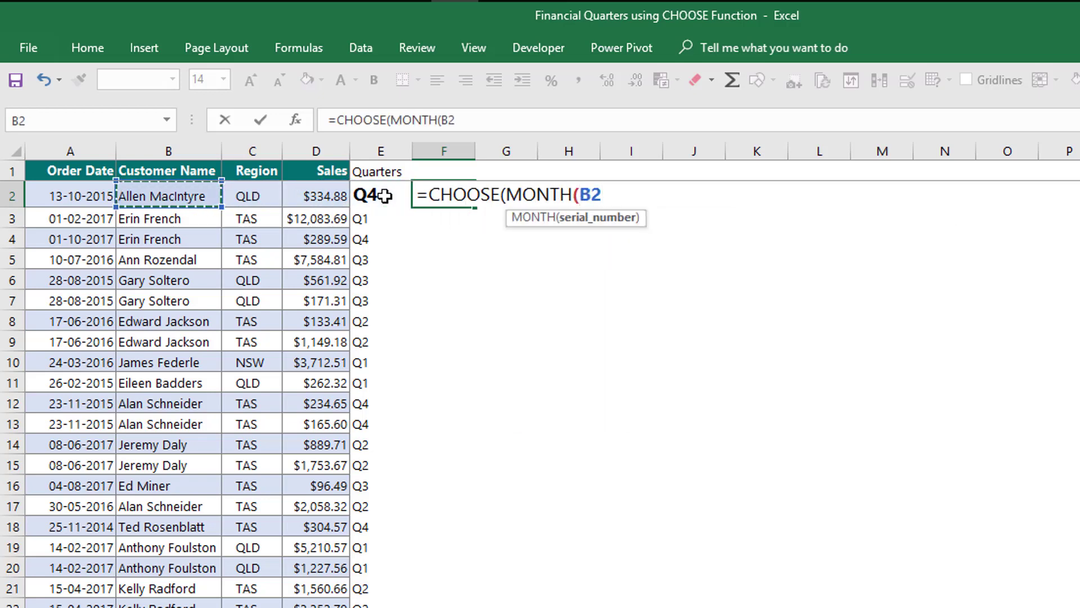
text(),)
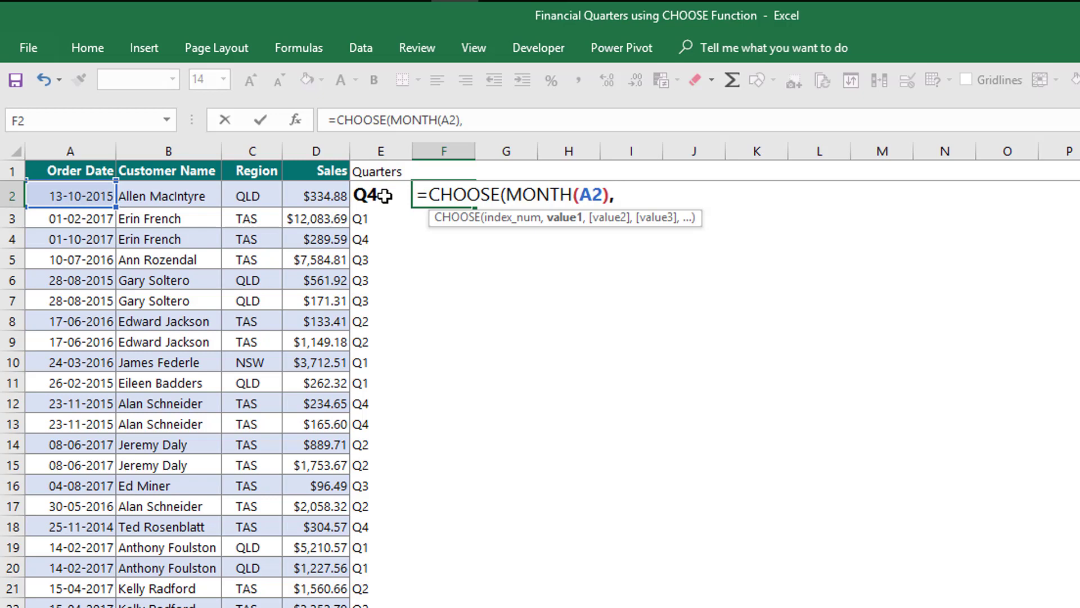
Add the quarter values 3,3,3,4,4,4,1,1,1,2,2,2 to the CHOOSE formula in F2 and close its parenthesis.
text(3,3,3,4,)
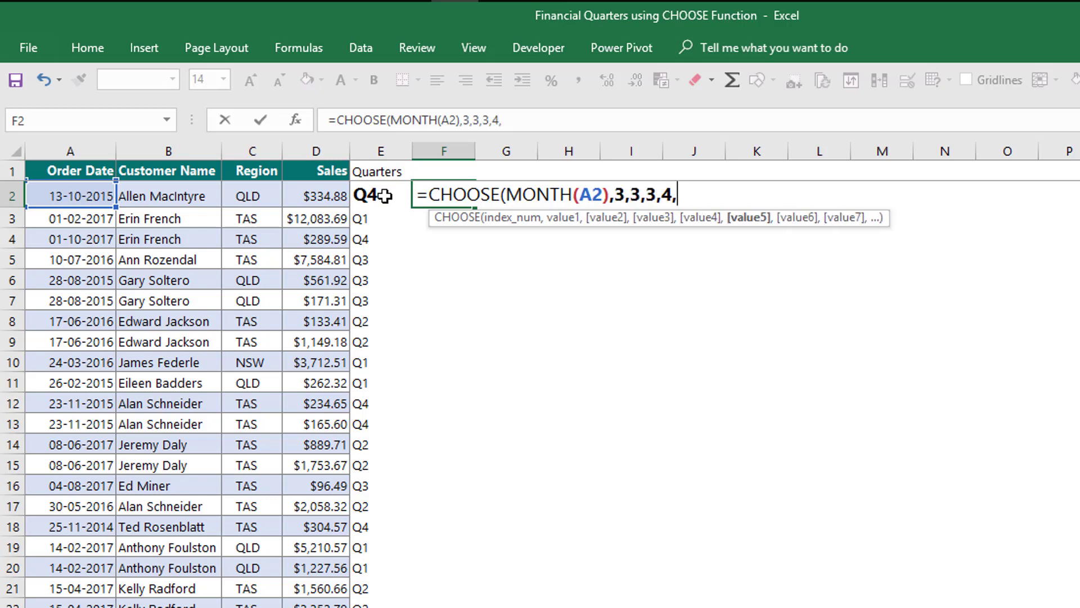
text(4,4,1,1)
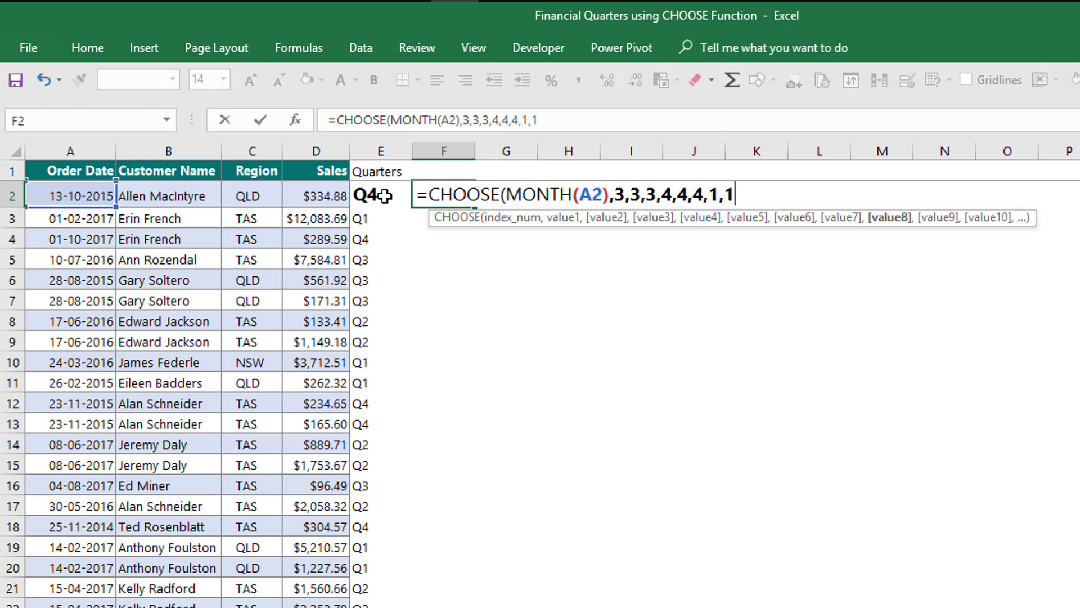
text(,1,2,2,2))
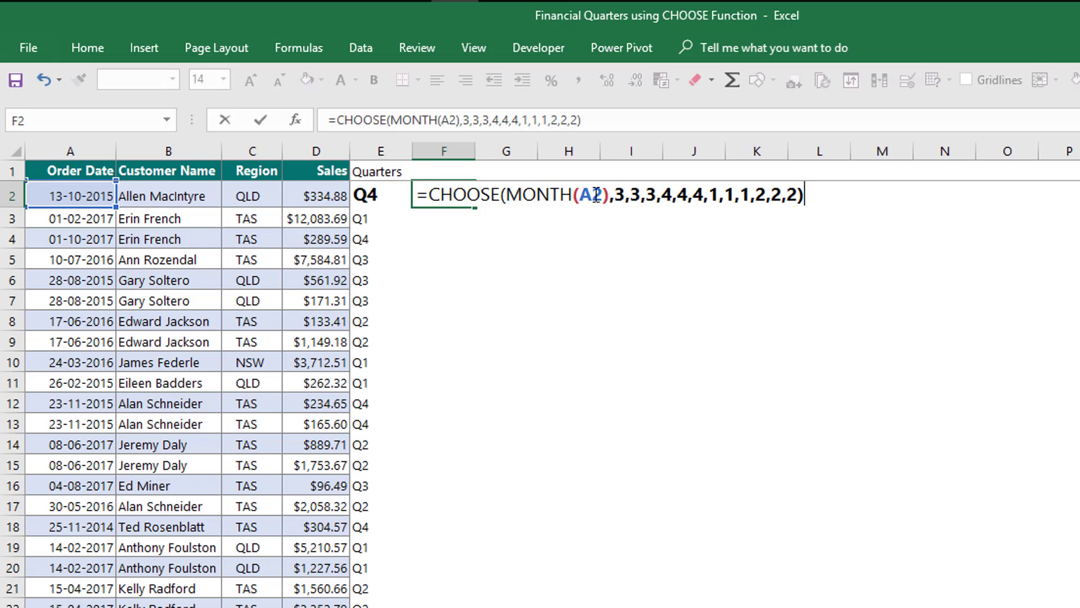
Examine how the MONTH index in F2's CHOOSE formula relates to its first and tenth value arguments.
drag(609, 197, 513, 197)
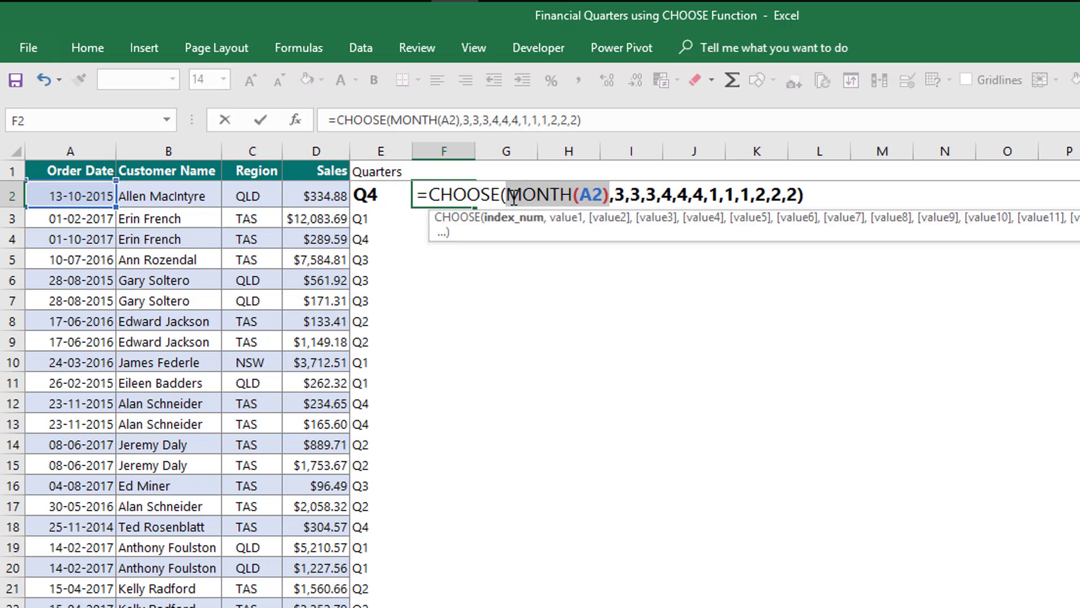
click(599, 201)
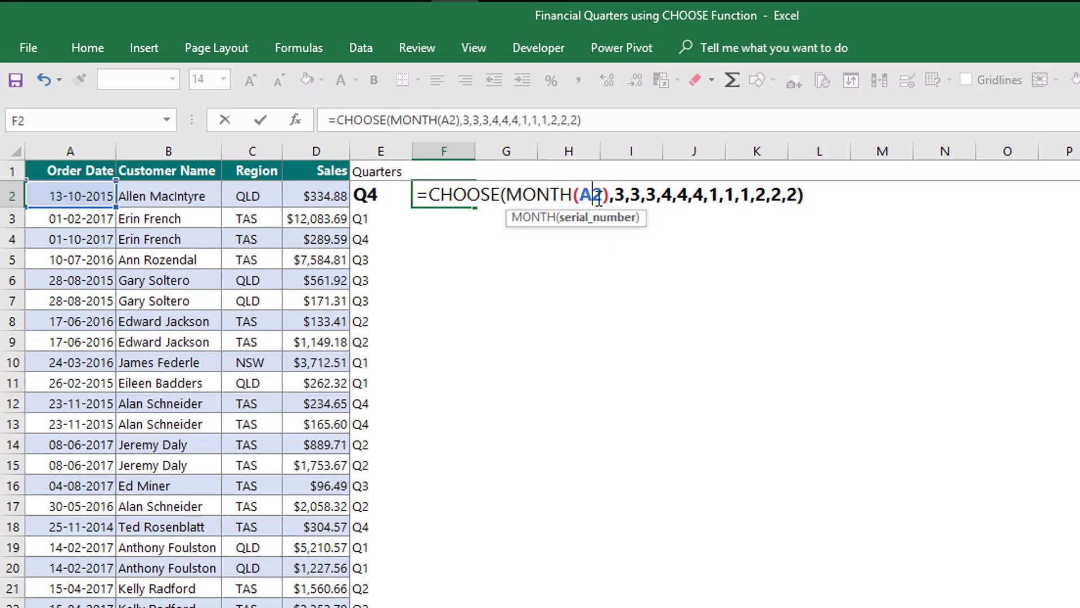
click(609, 201)
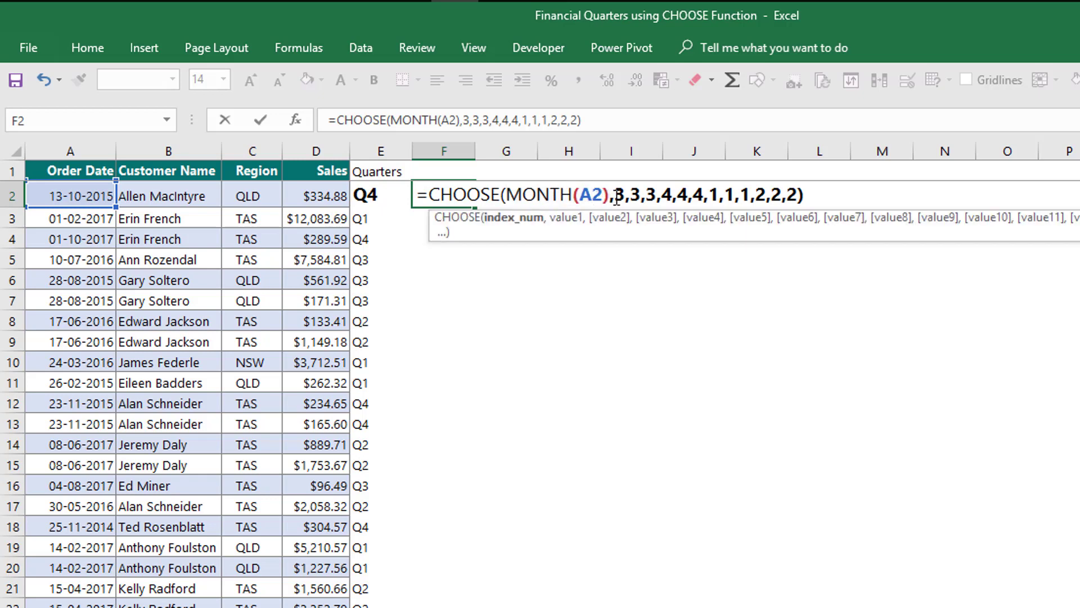
double_click(620, 197)
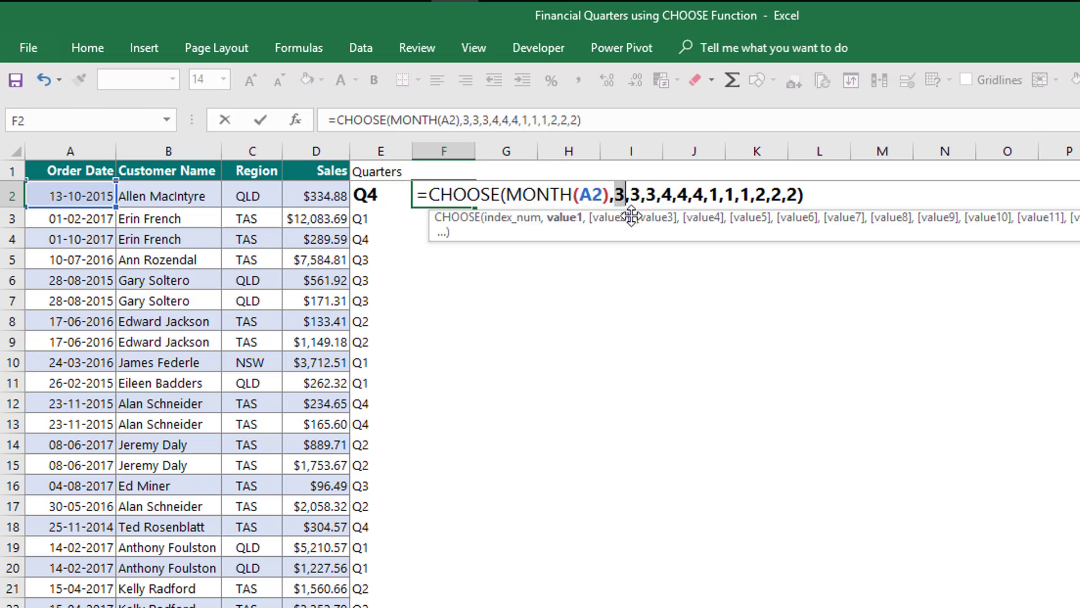
click(573, 200)
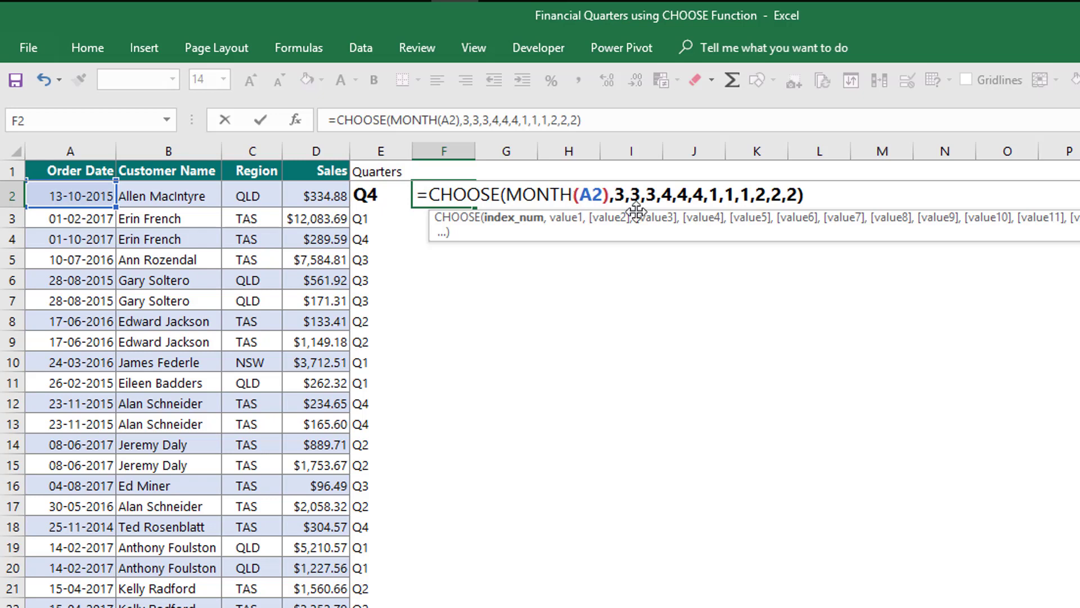
double_click(761, 196)
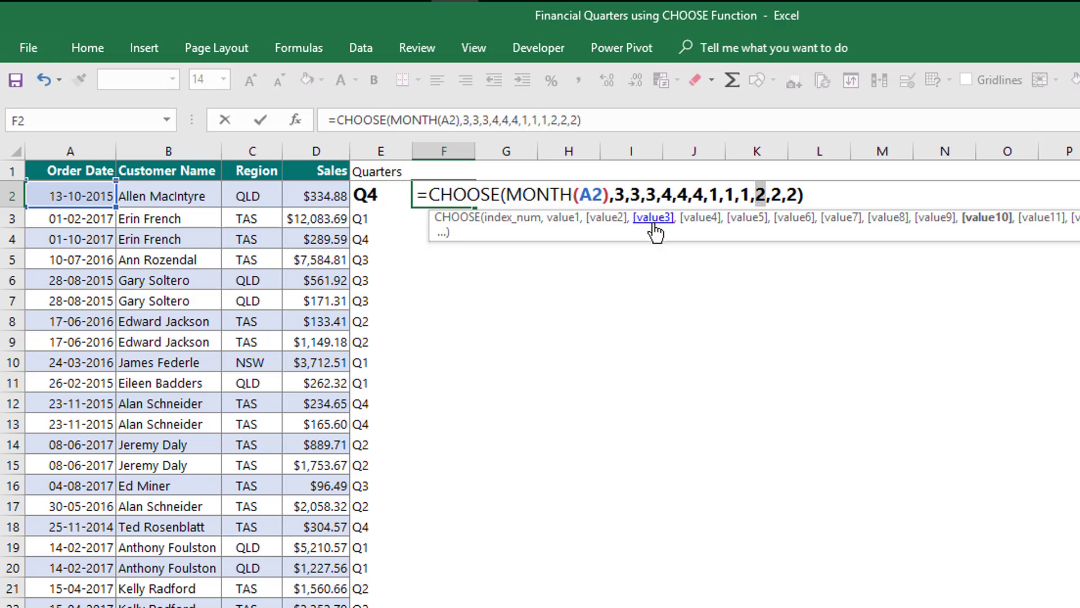
Prefix the CHOOSE formula in F2 with "Qtr"& and commit it.
click(429, 194)
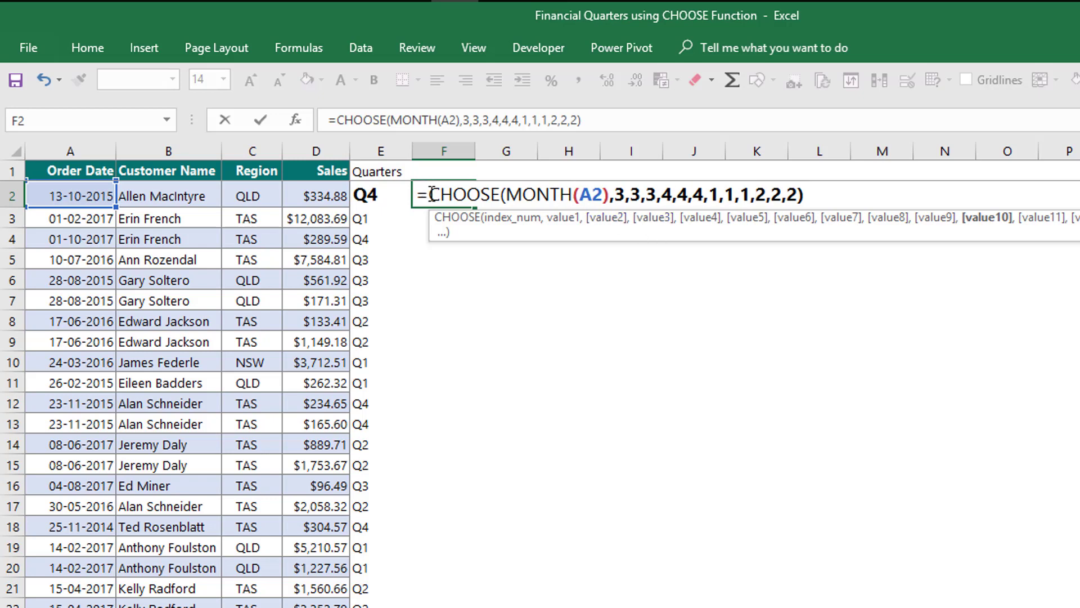
text("Q)
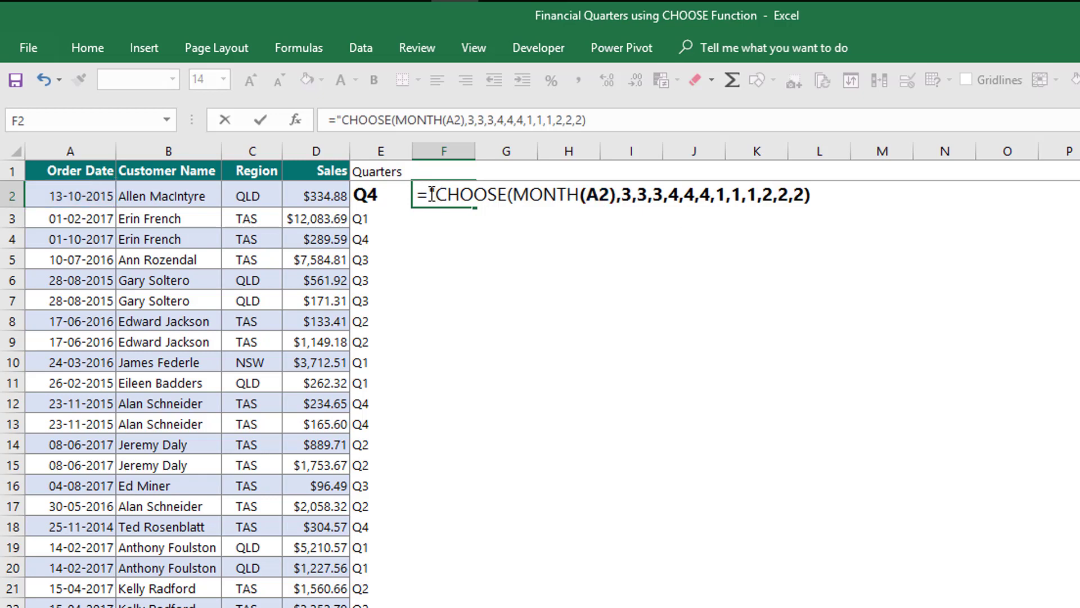
text(tr)
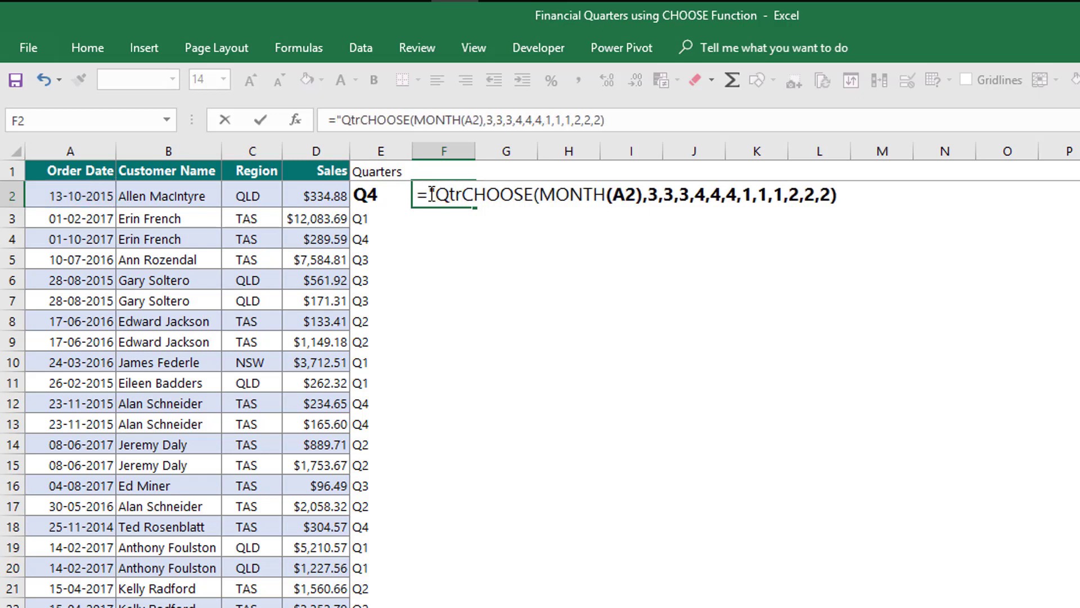
text("&)
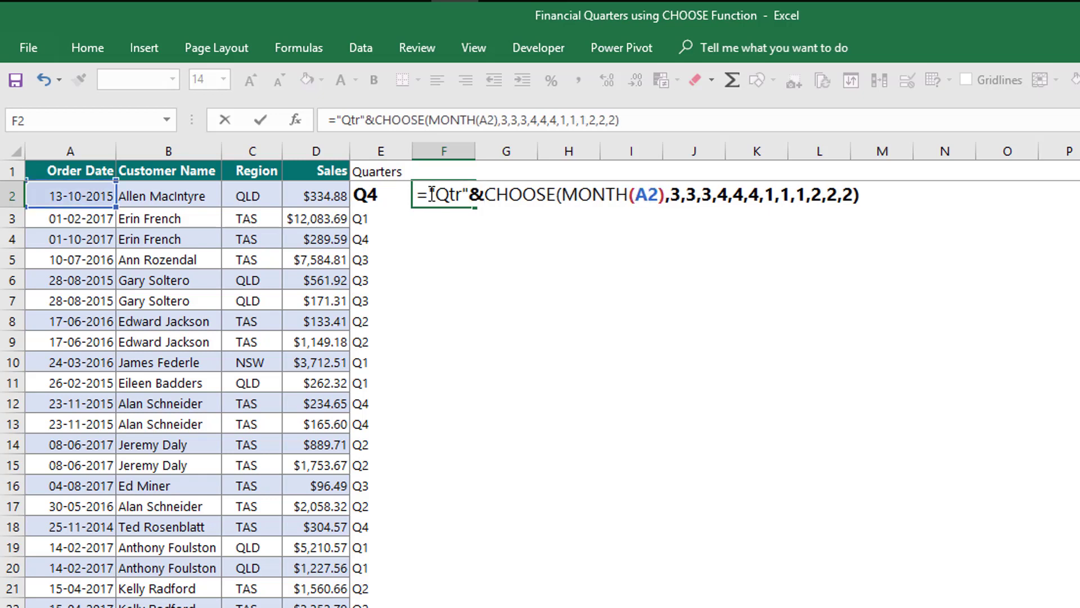
key(Return)
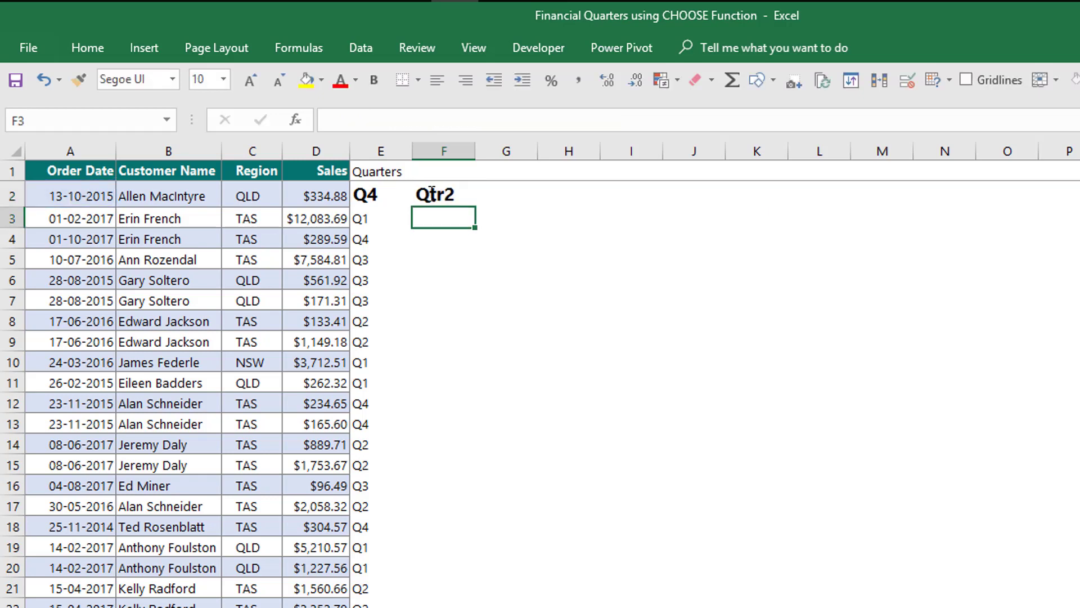
Fill the financial quarter formula from F2 down column F to the last data row.
click(381, 233)
key(ctrl+Down)
key(Right)
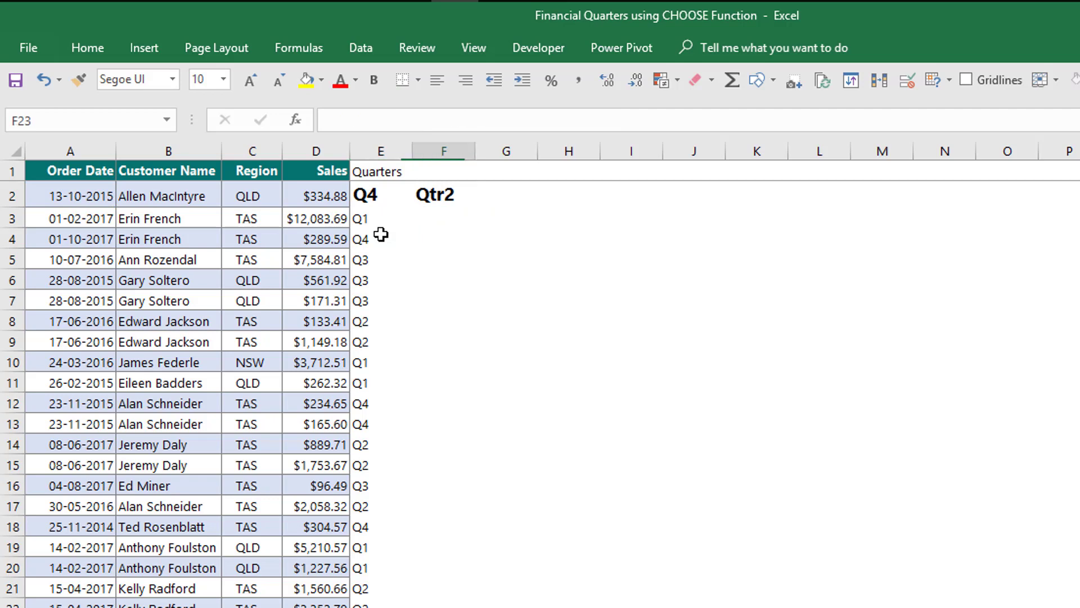
key(ctrl+shift+Up)
key(Return)
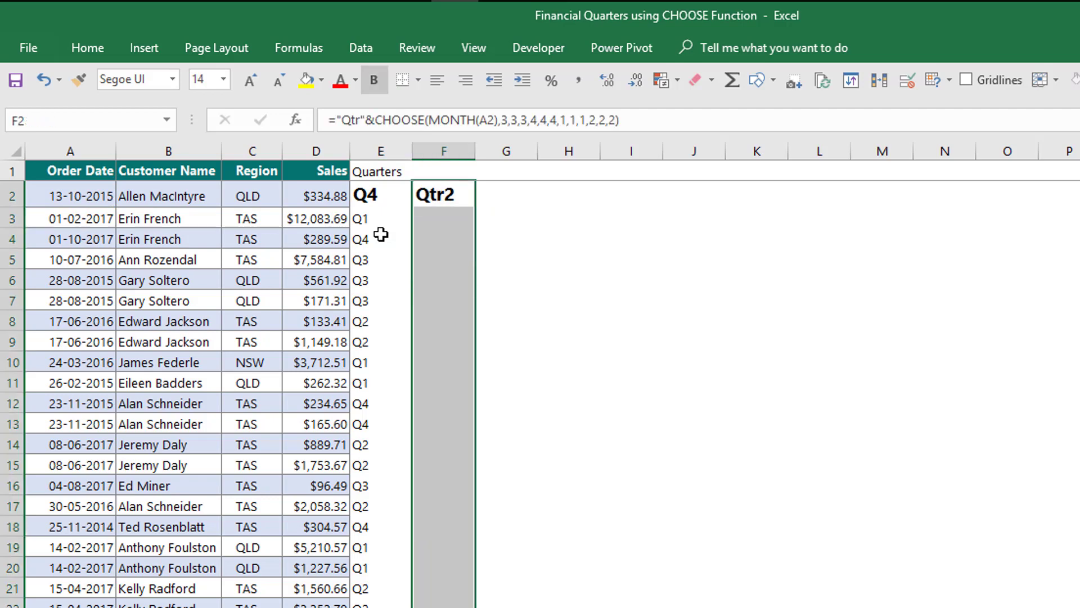
key(F2)
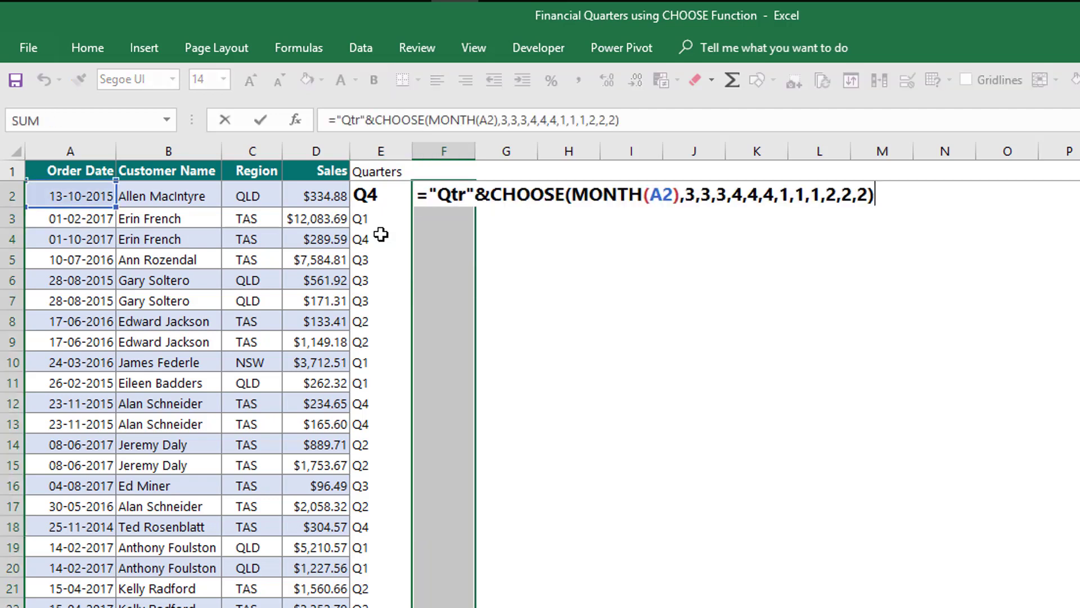
key(ctrl+Return)
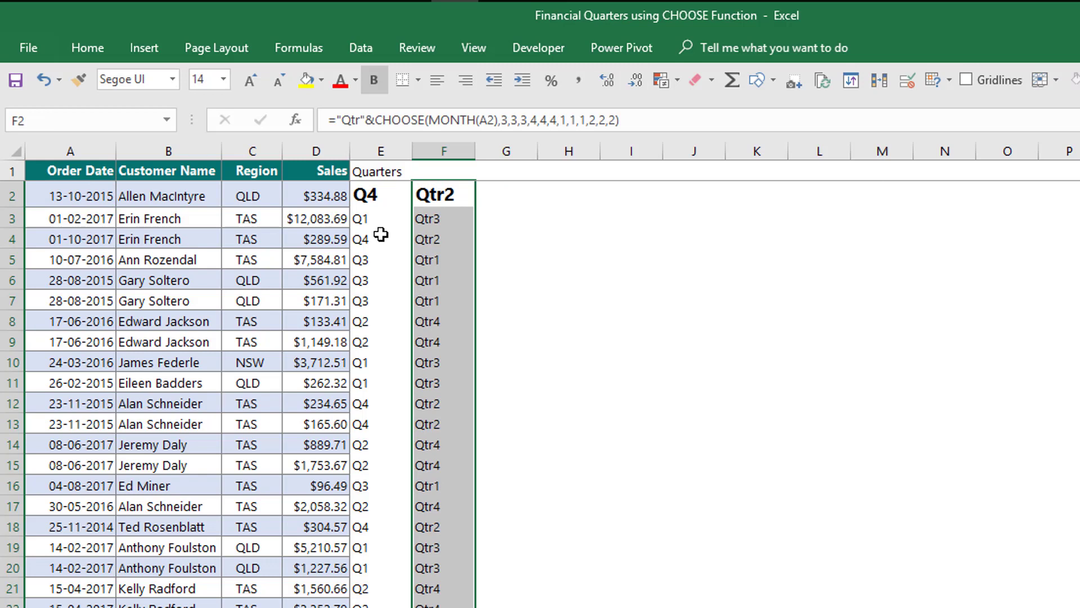
click(447, 259)
click(445, 218)
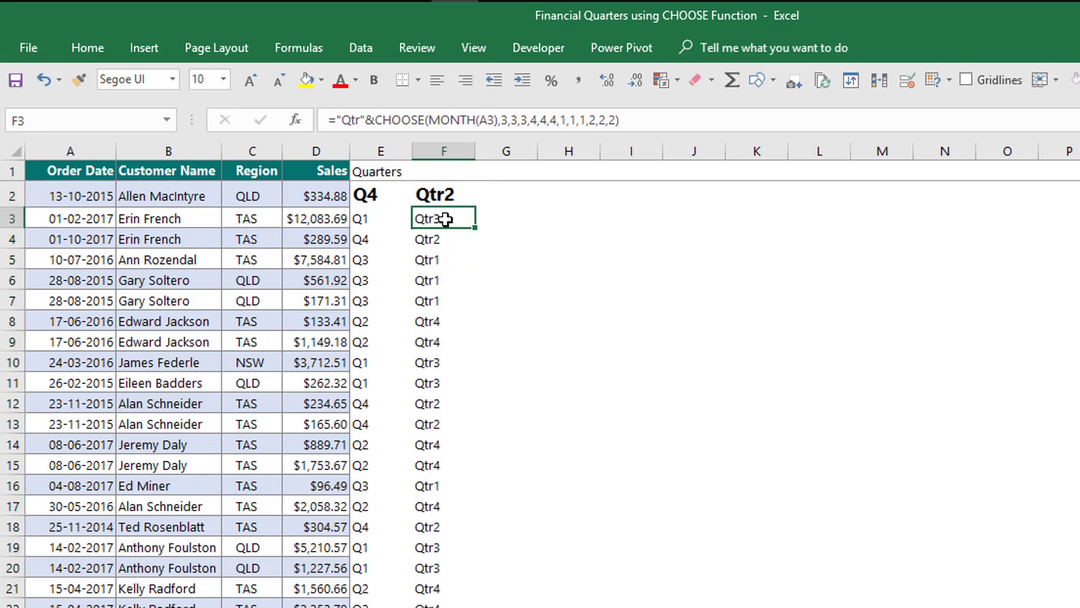
Enter the header Financial Quarters in F1 and autofit the width of column F.
click(443, 175)
text(Fi)
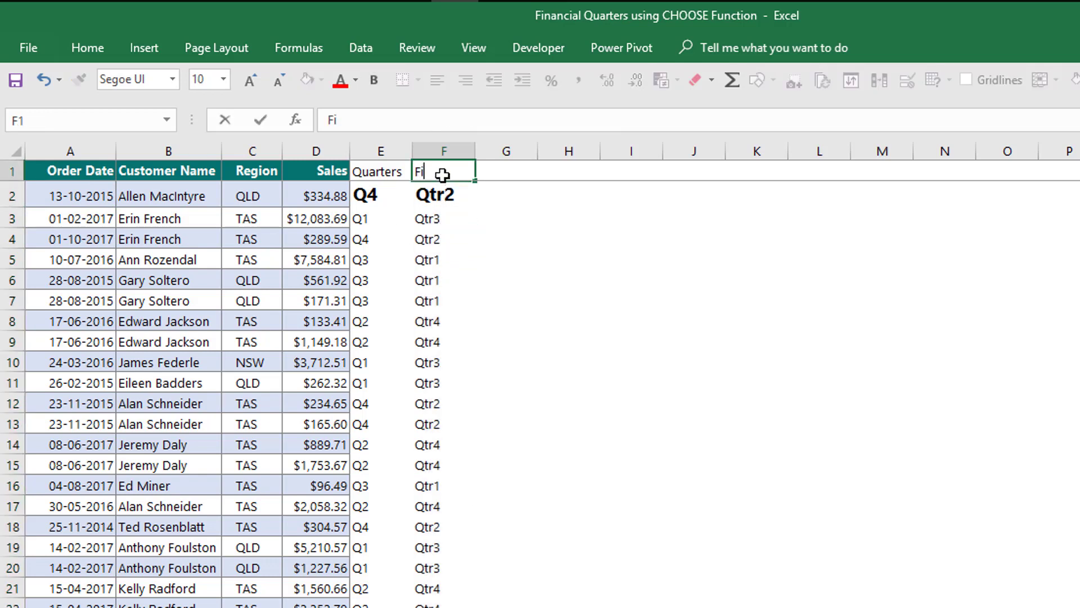
text(nancial Quarters)
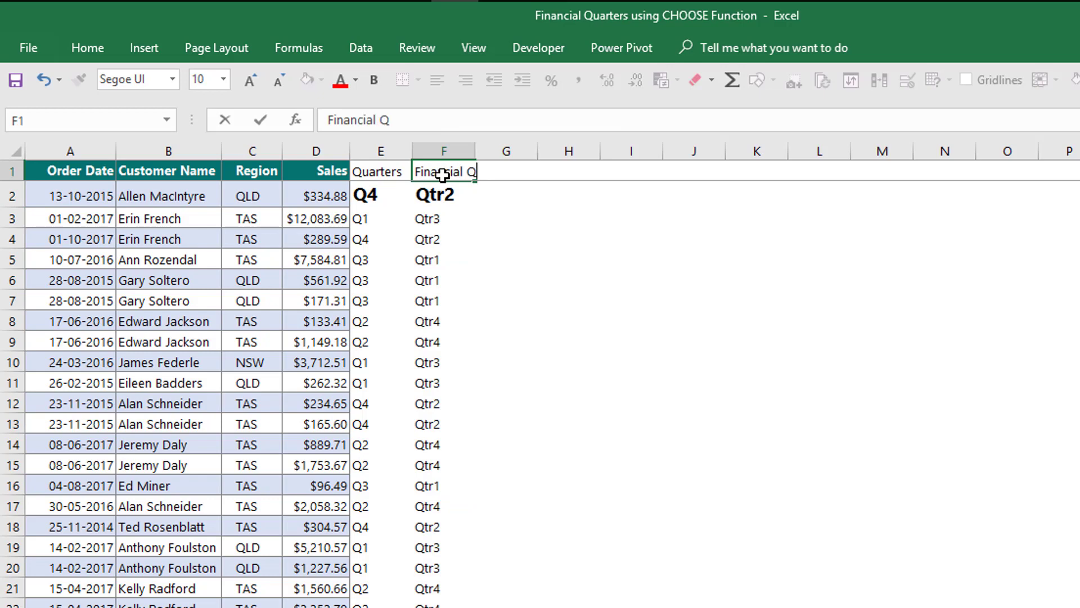
key(Return)
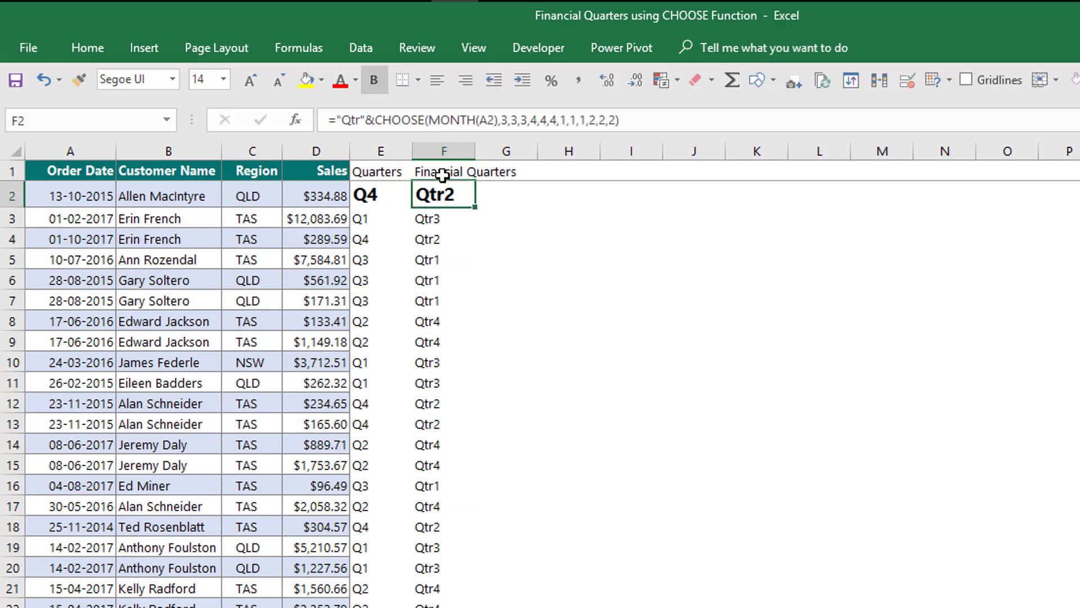
double_click(476, 150)
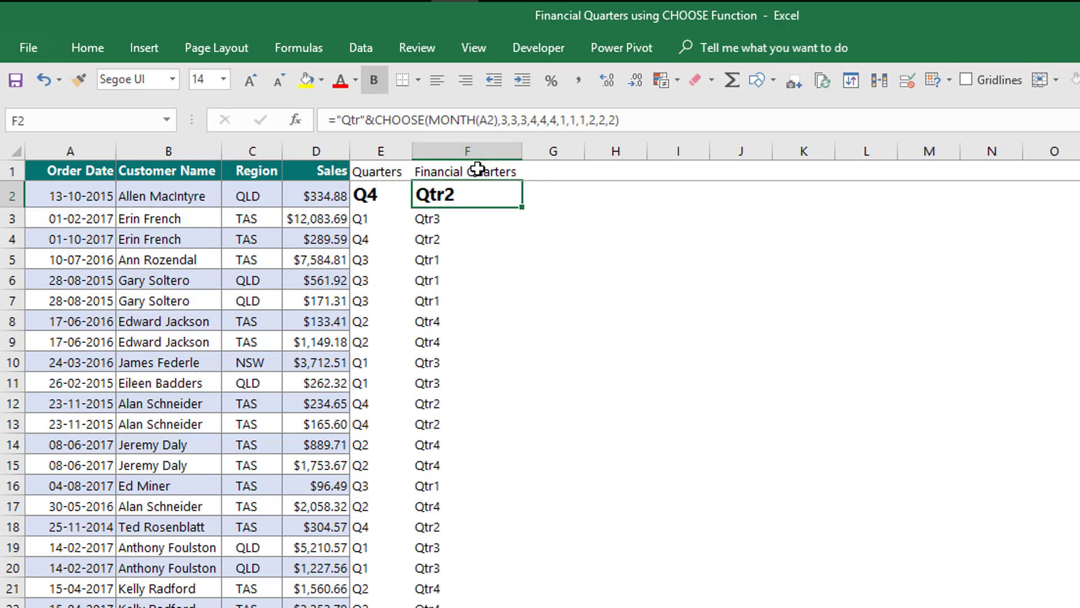
click(478, 171)
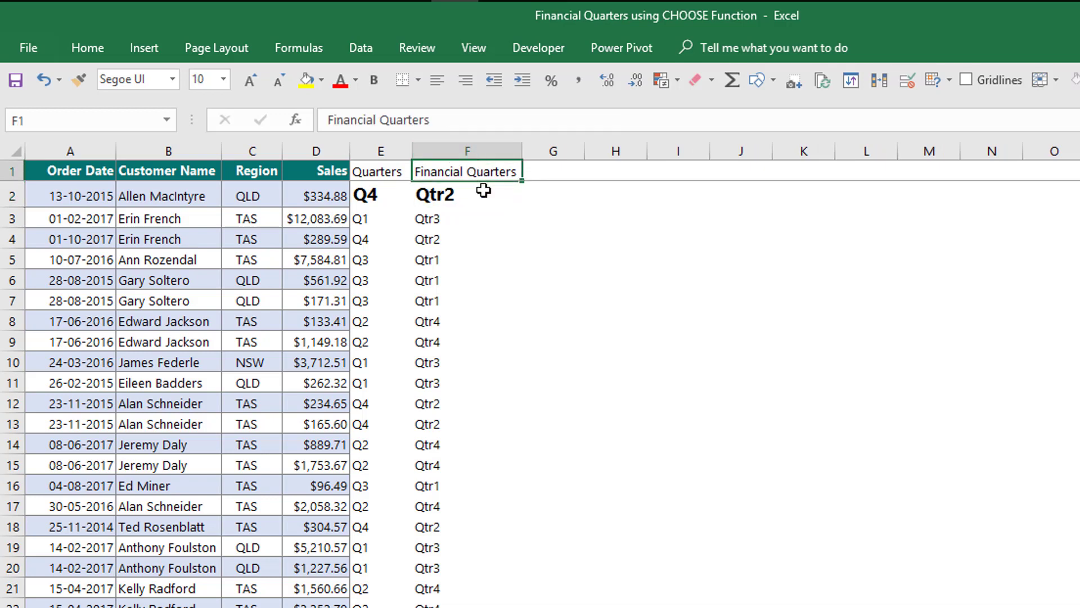
Compare the order dates in rows 2 and 3 with their calendar and financial quarter labels.
click(99, 193)
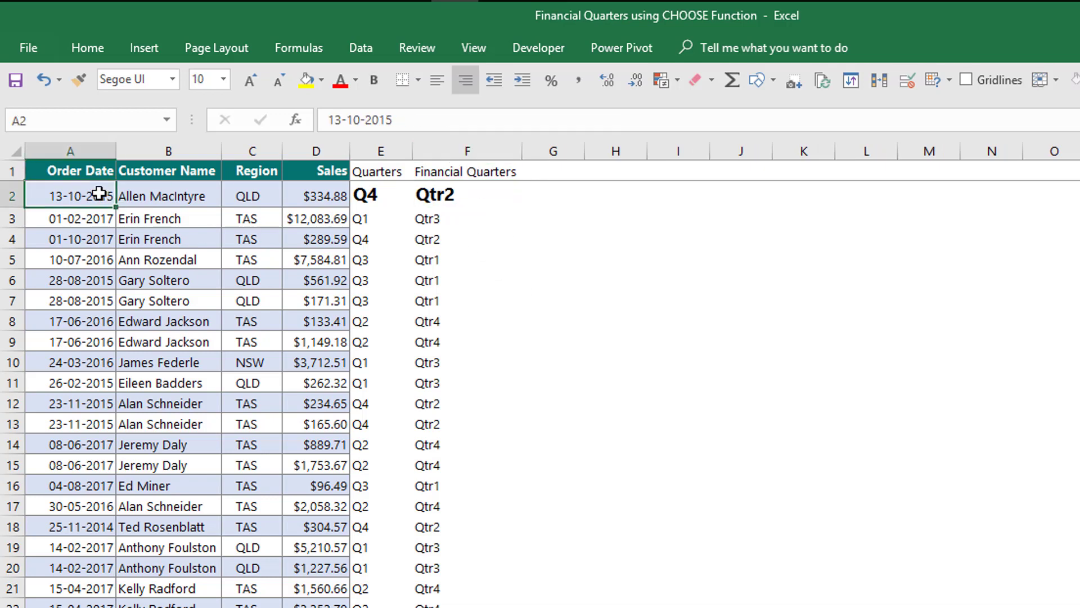
click(426, 194)
click(390, 195)
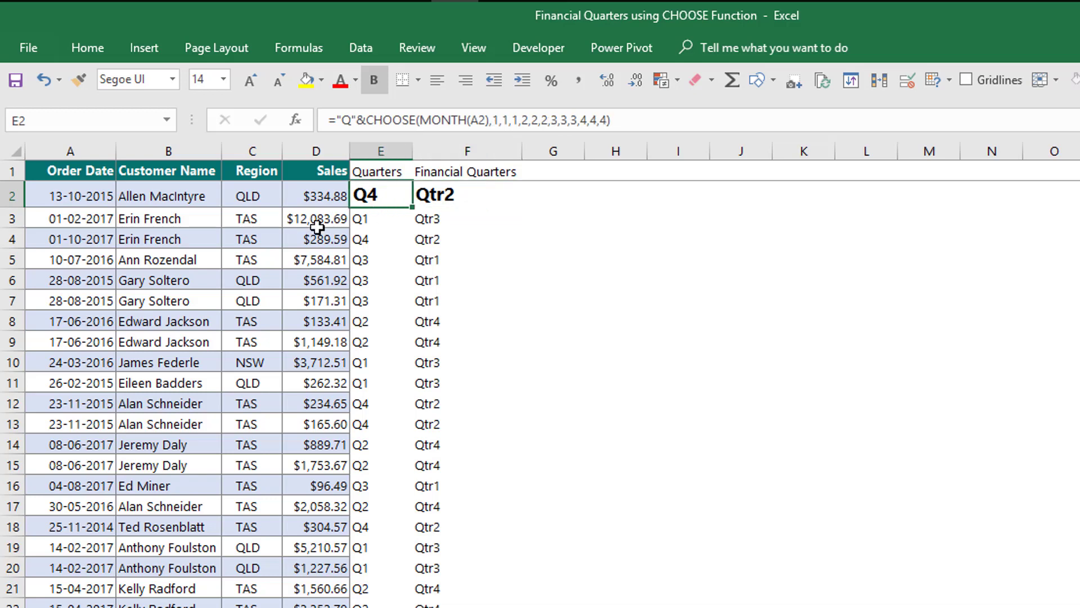
click(94, 221)
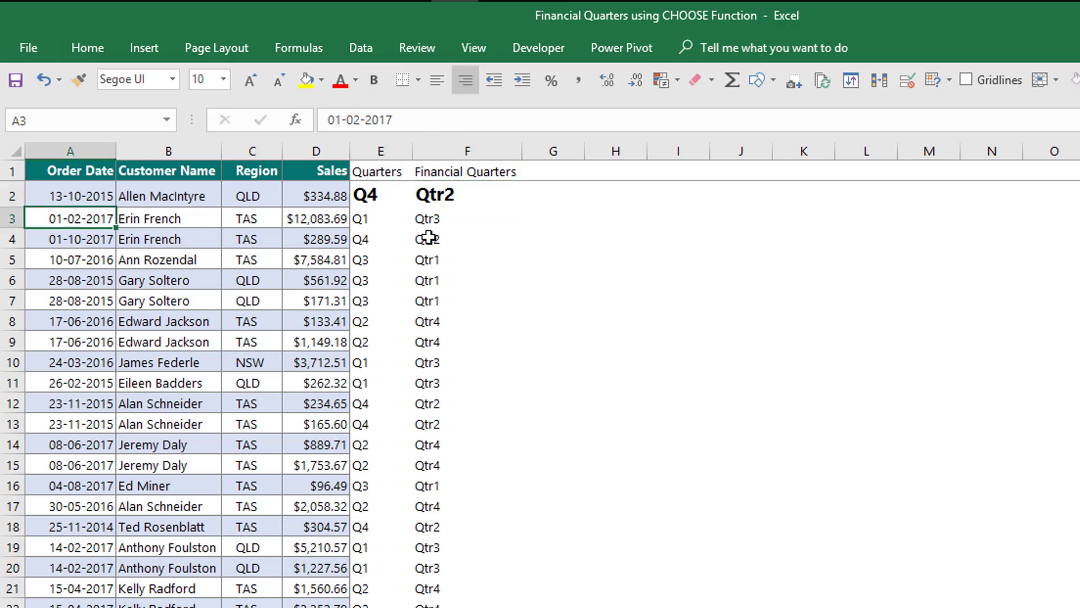
click(384, 222)
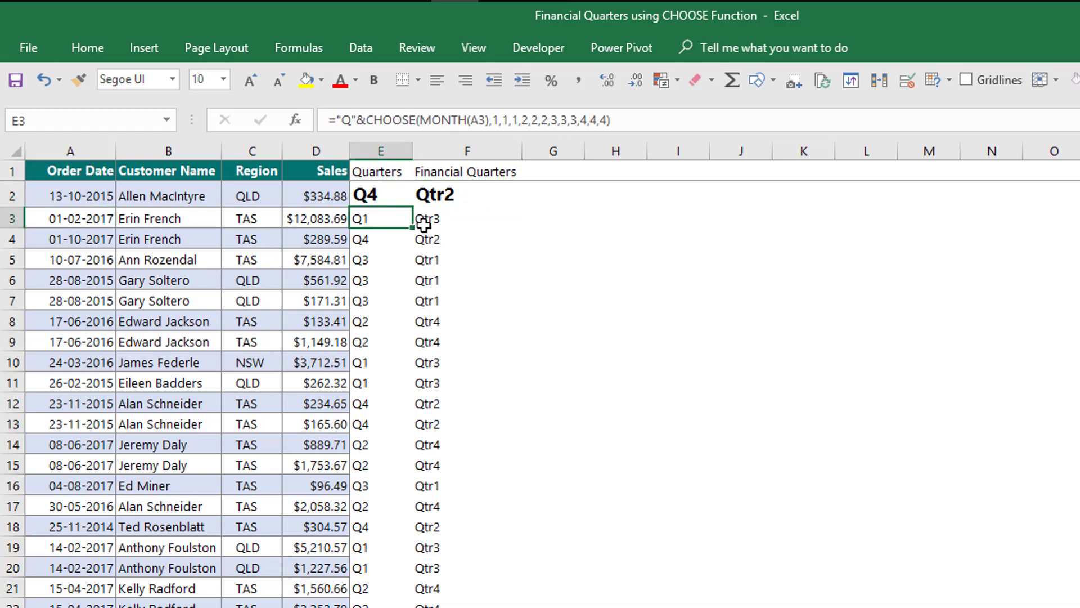
click(442, 224)
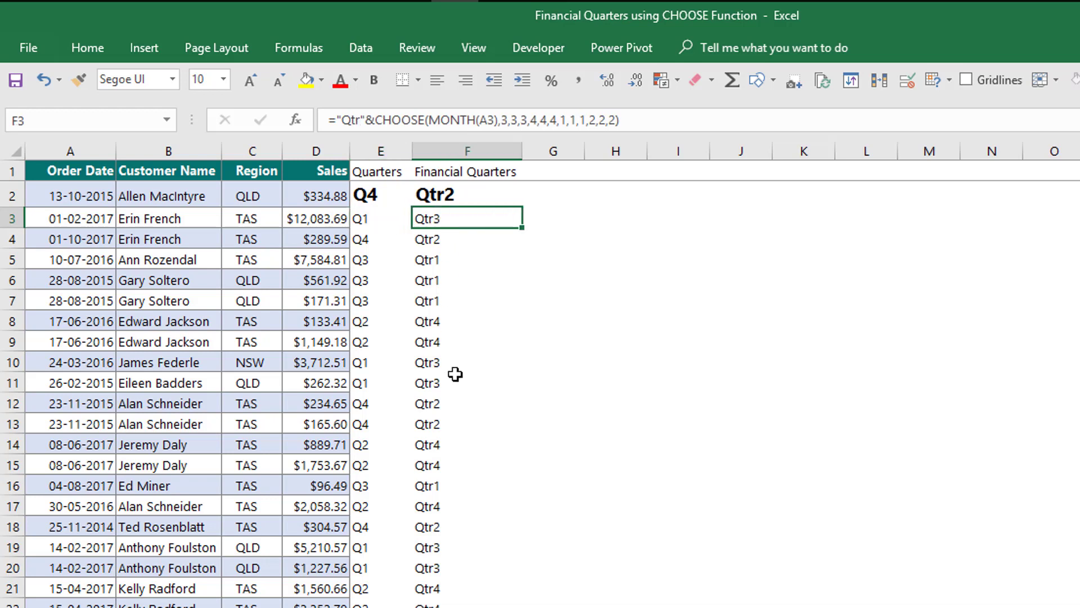